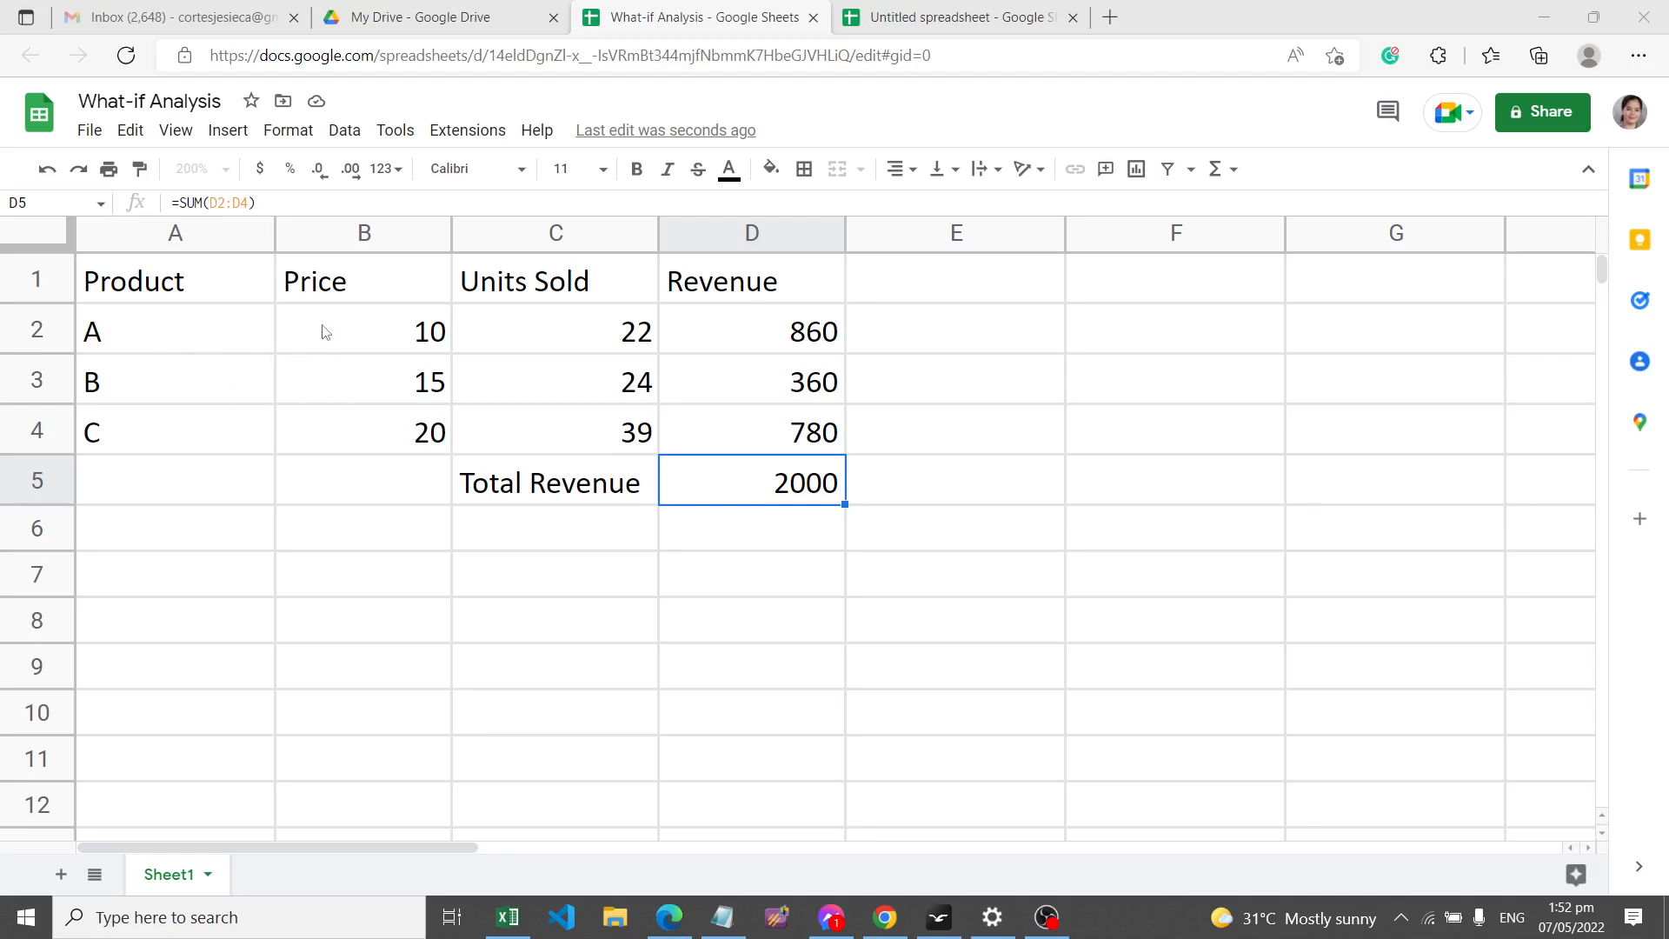
Step: Examine the product prices, the revenue values in D2:D4 and the Total Revenue formula in D5
left_click(353, 329)
left_click(347, 398)
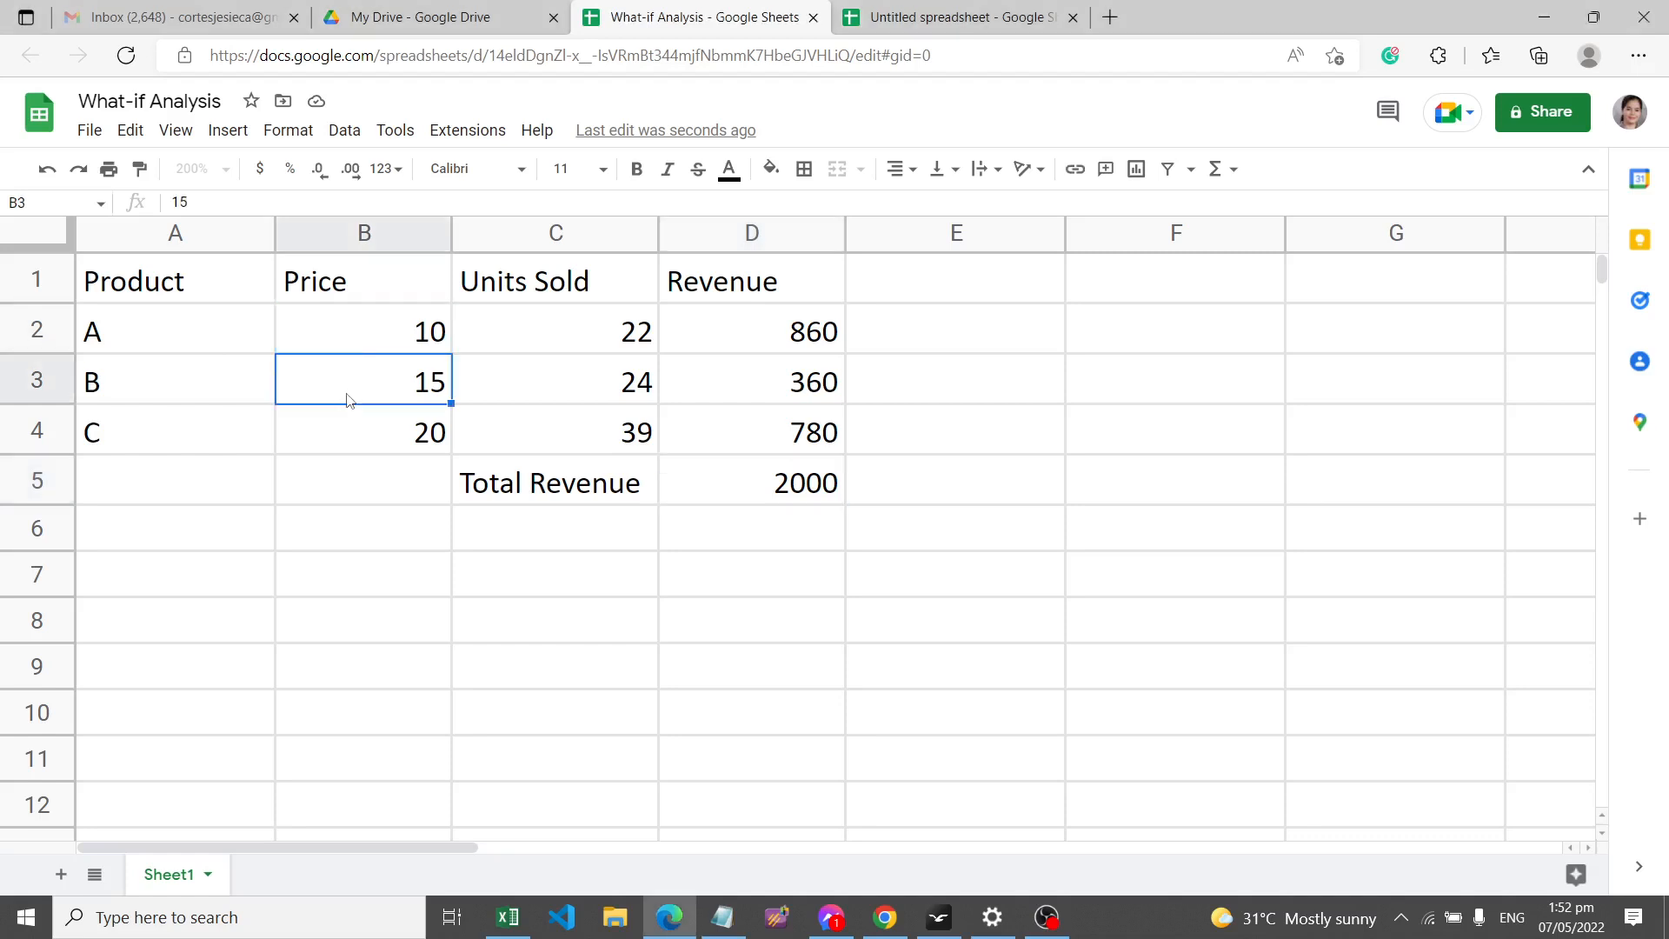
left_click(370, 447)
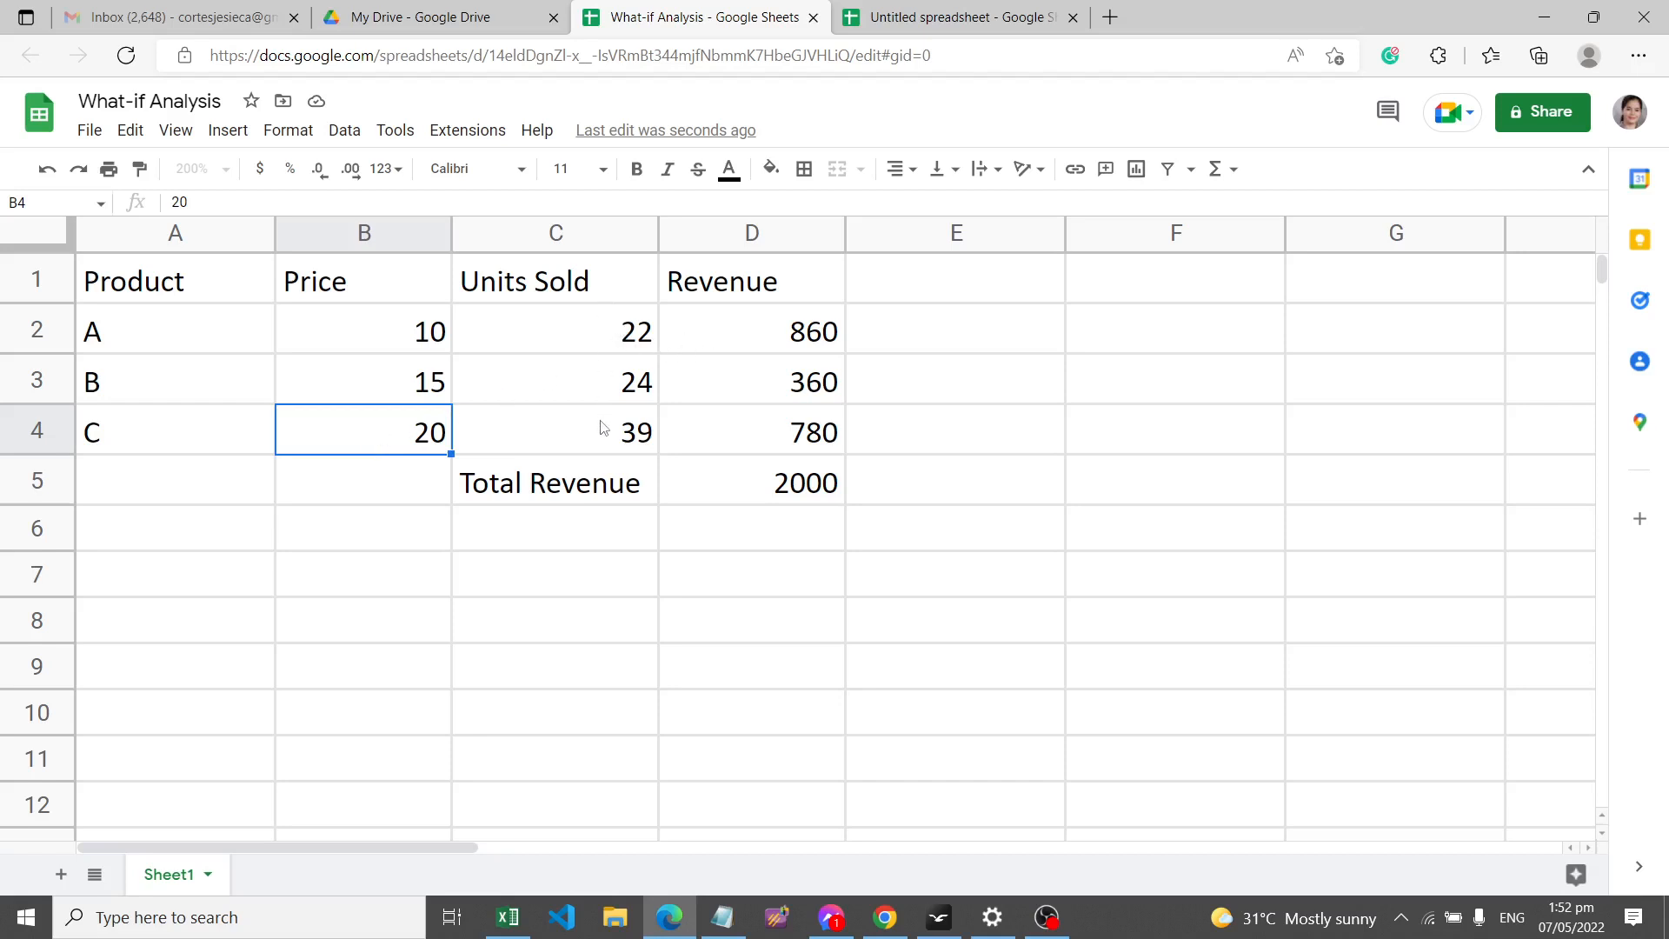
left_click(759, 336)
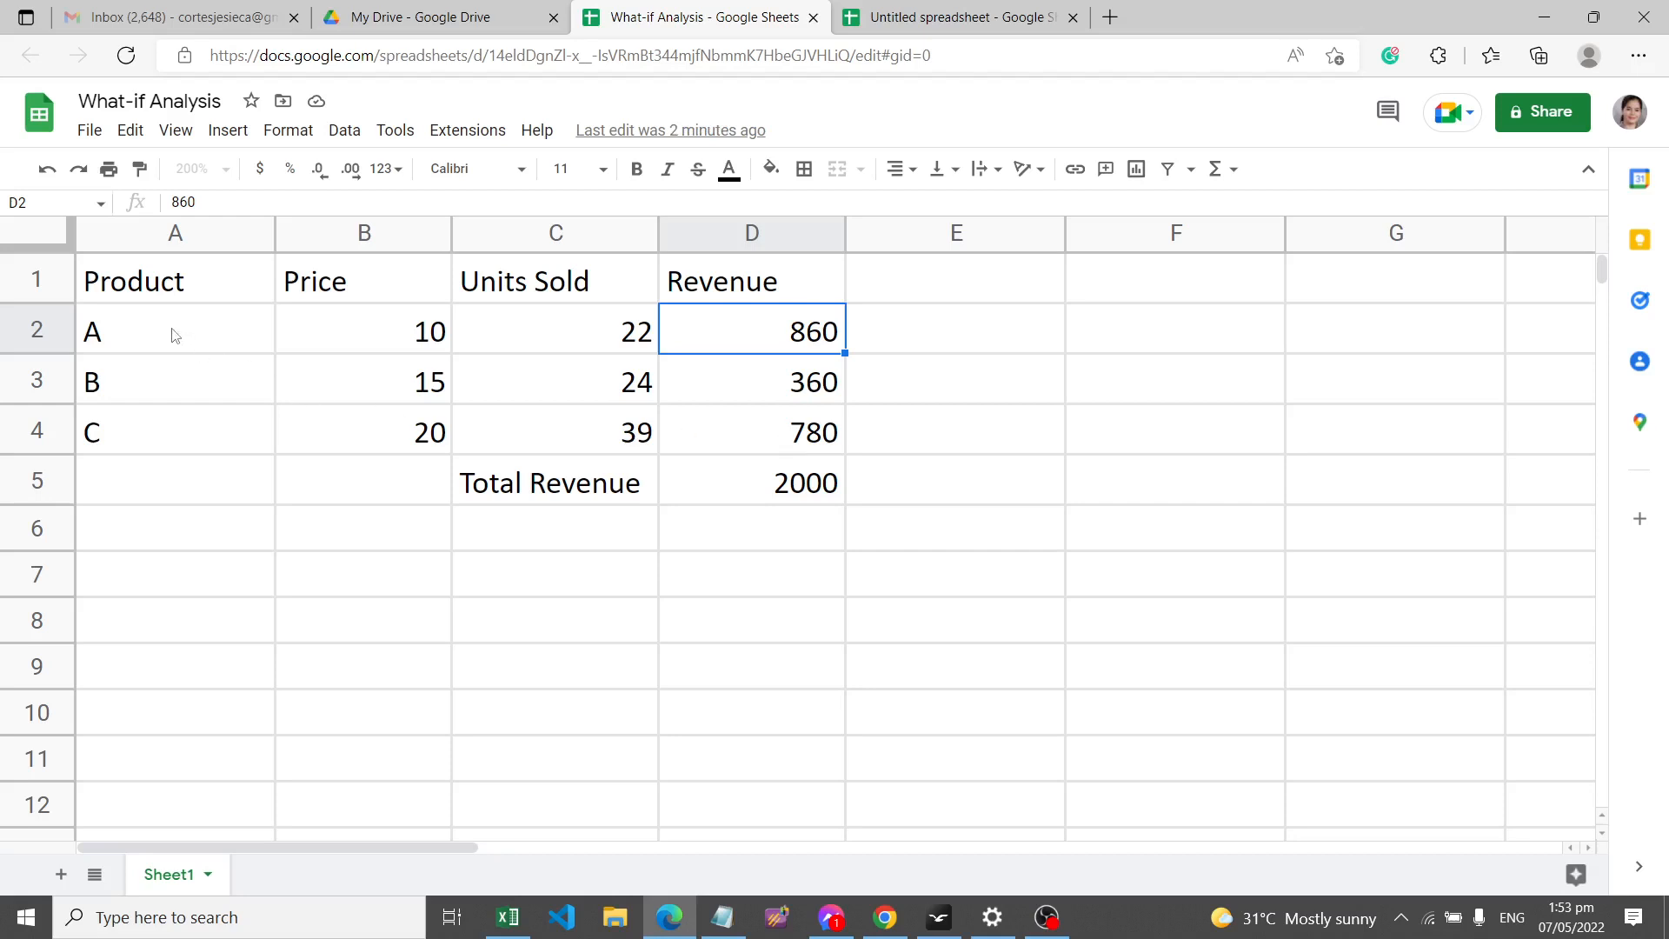
left_click_drag(175, 335, 742, 323)
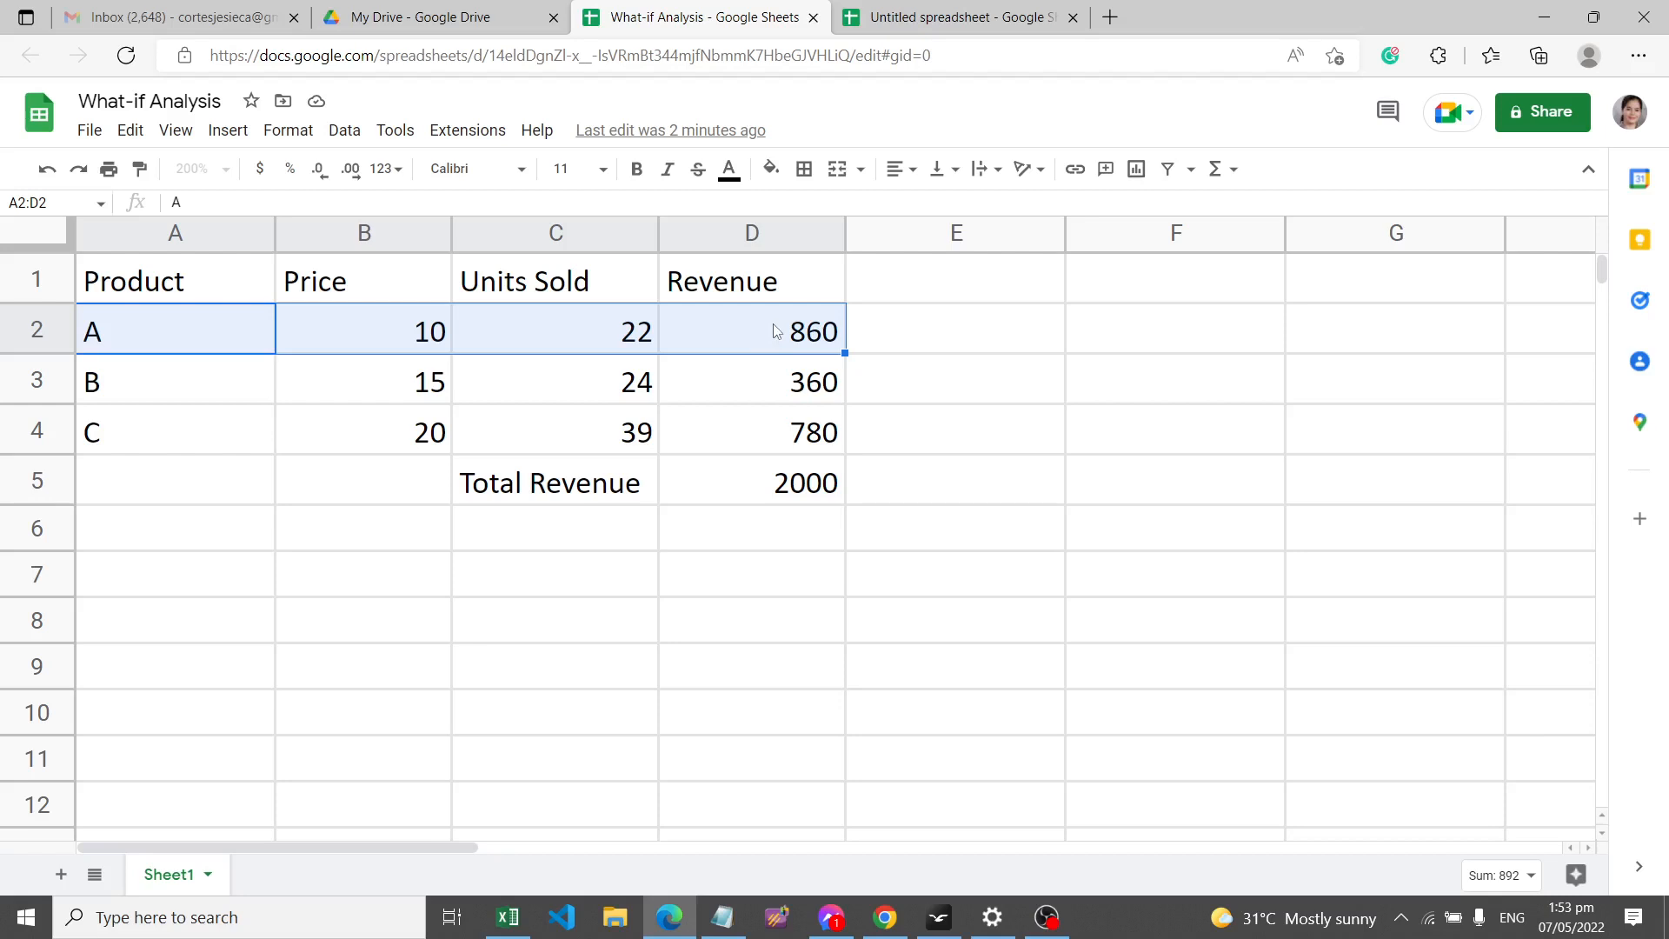
left_click(779, 339)
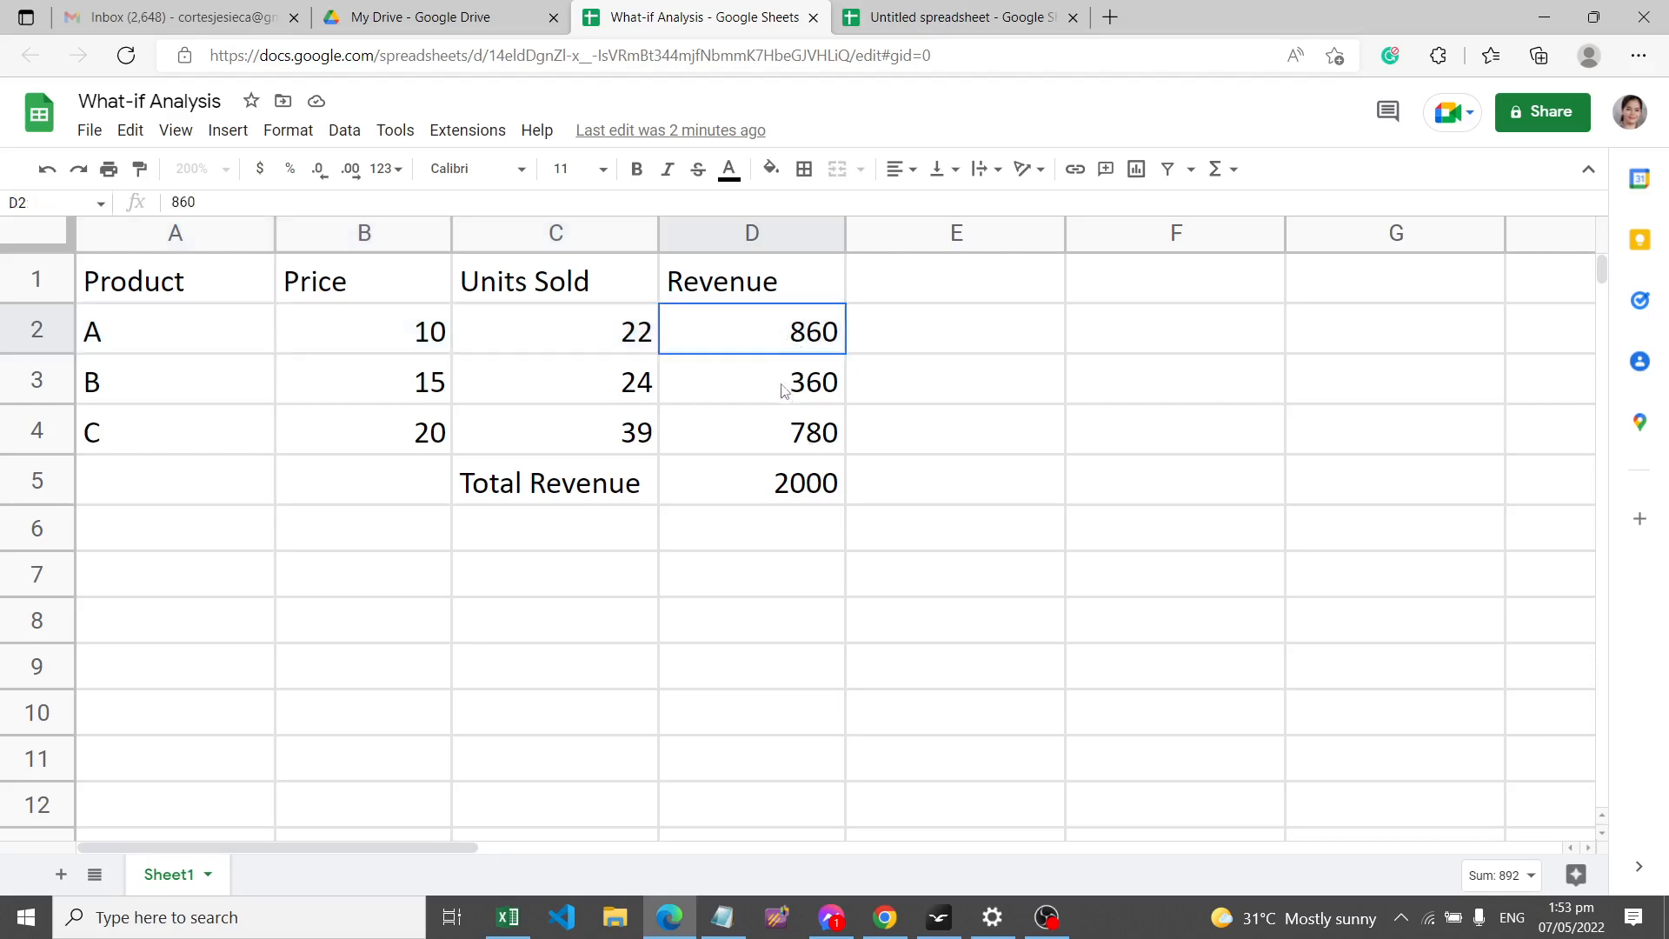
left_click_drag(782, 391, 798, 492)
left_click(798, 501)
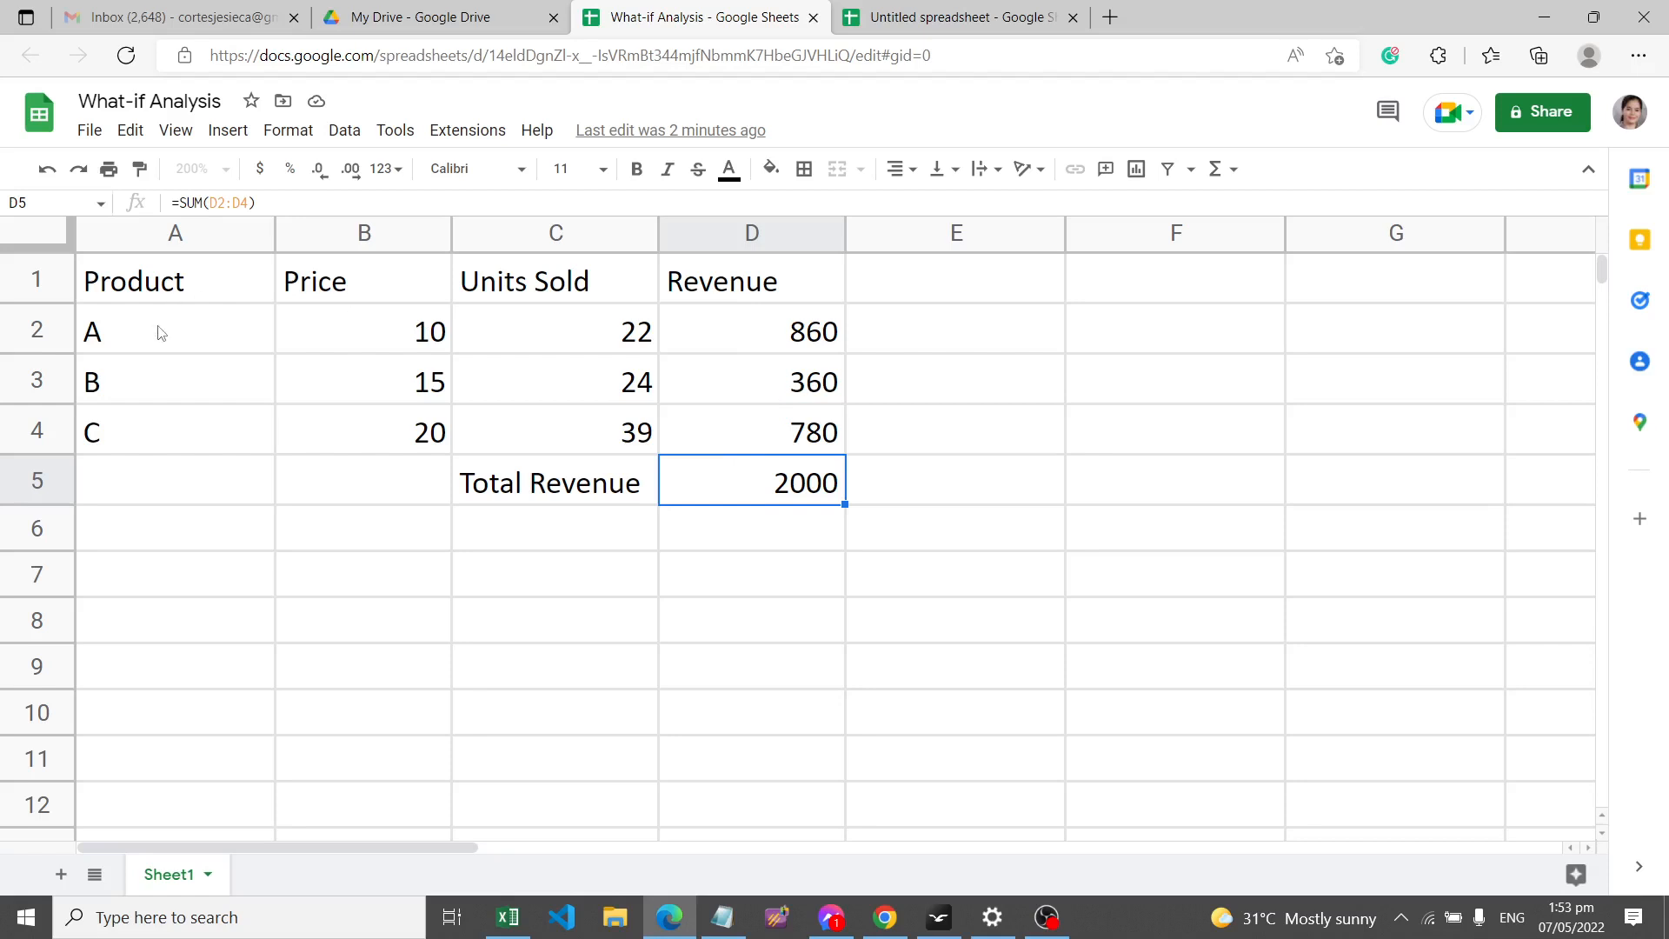
left_click_drag(159, 327, 666, 326)
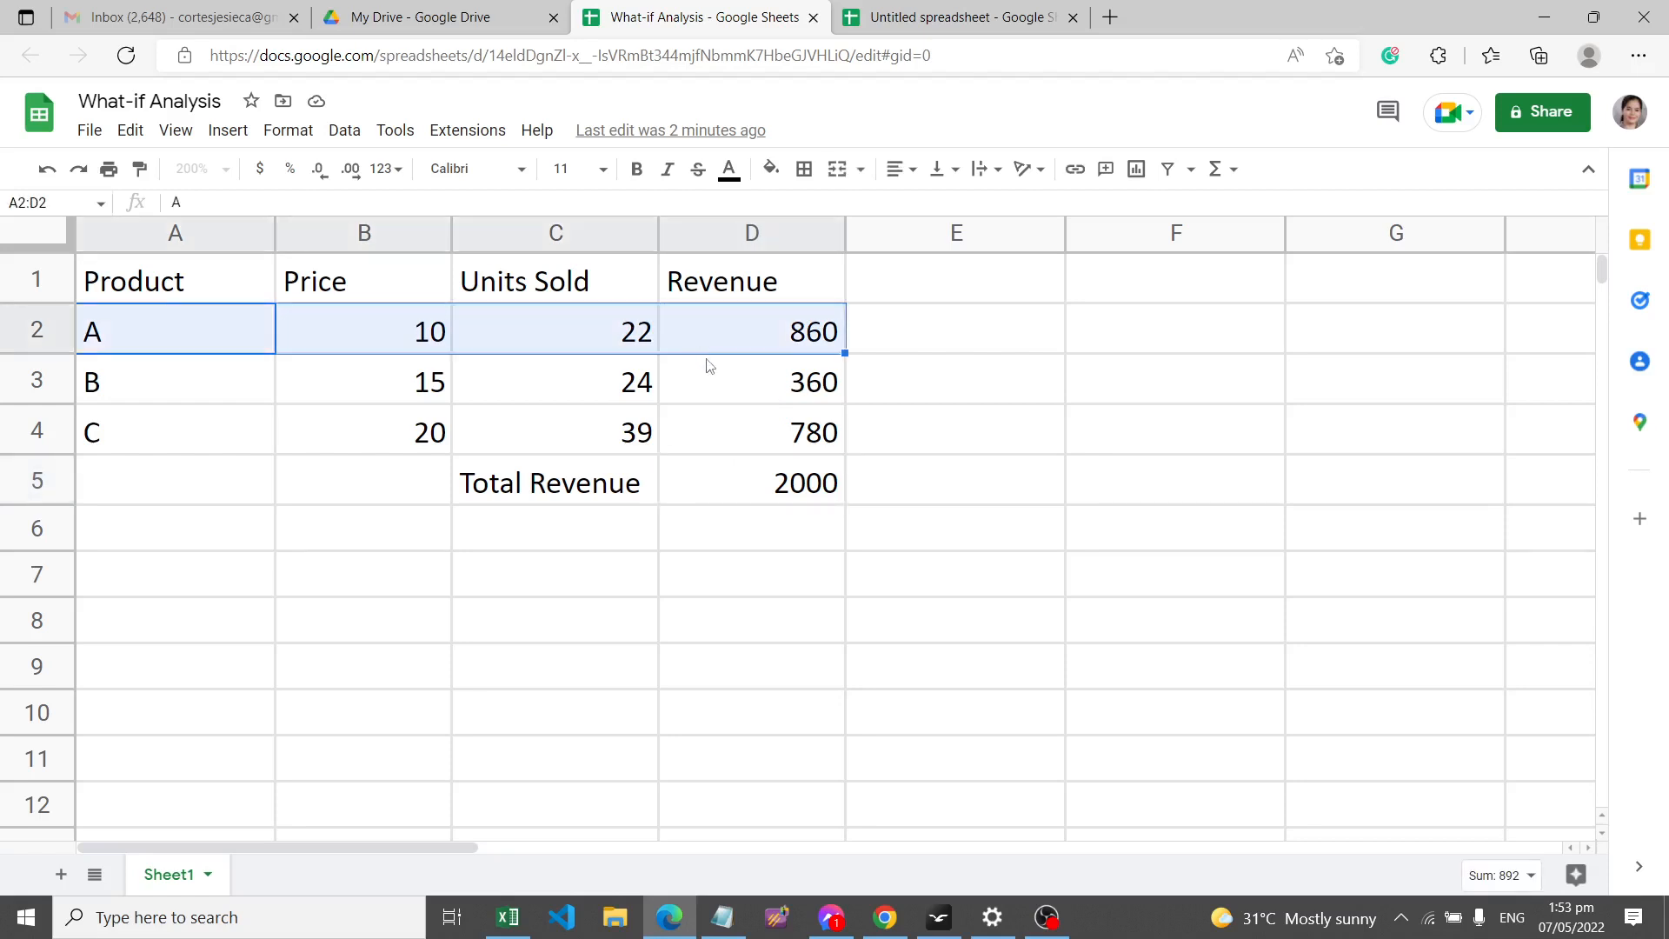
left_click(780, 494)
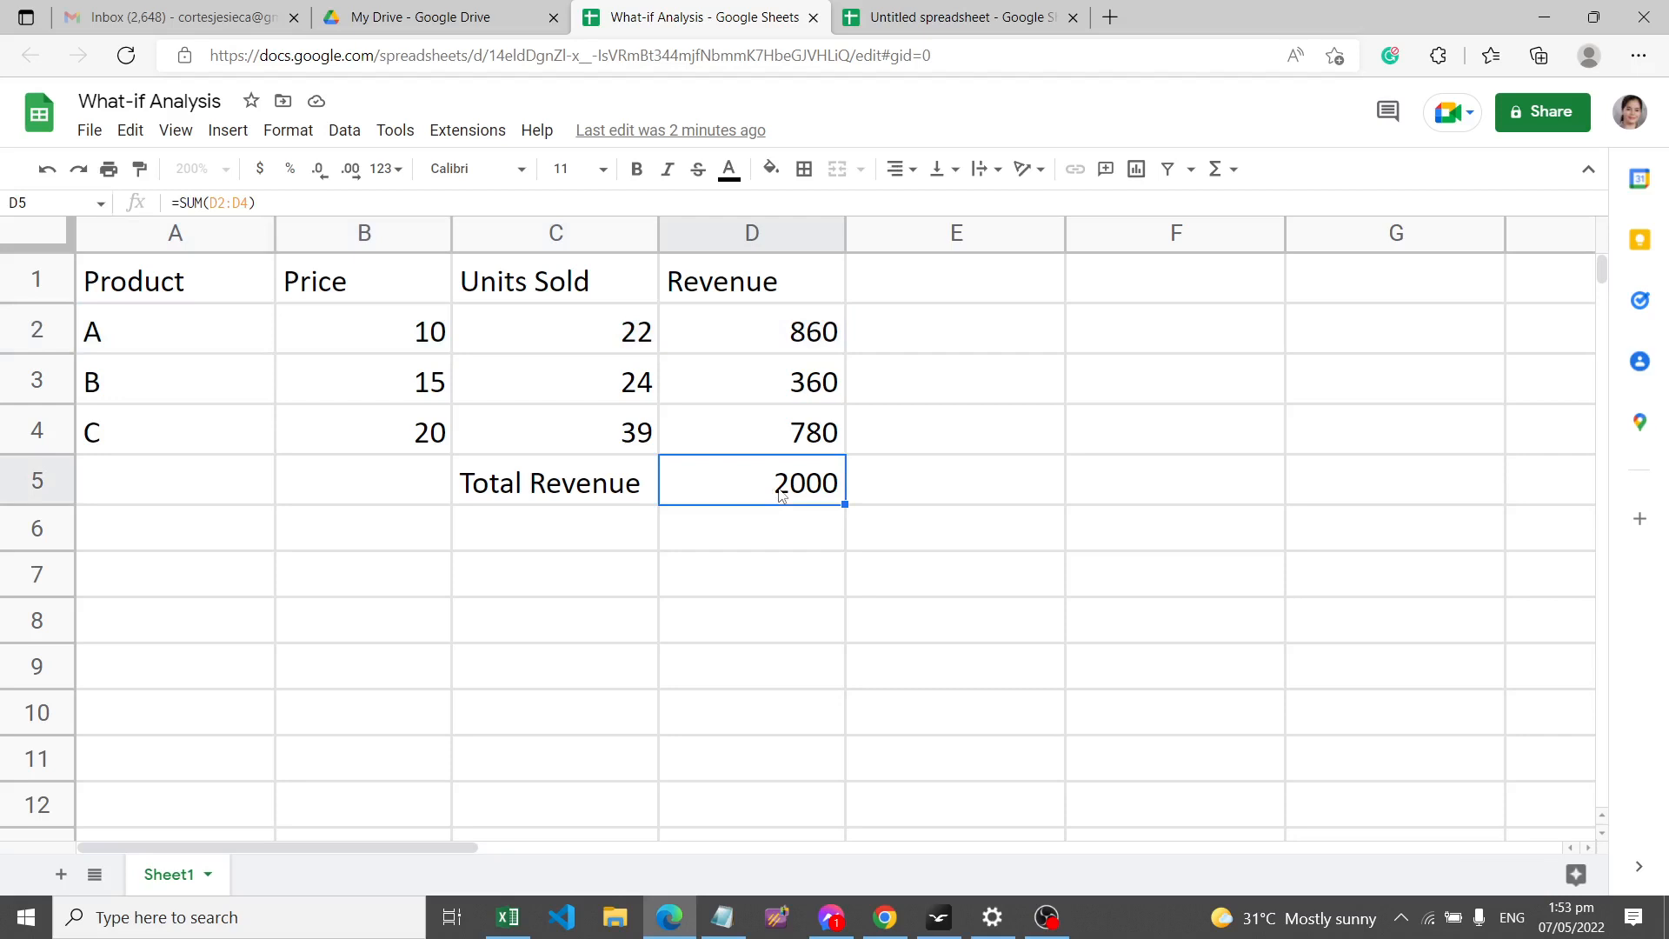
left_click(927, 503)
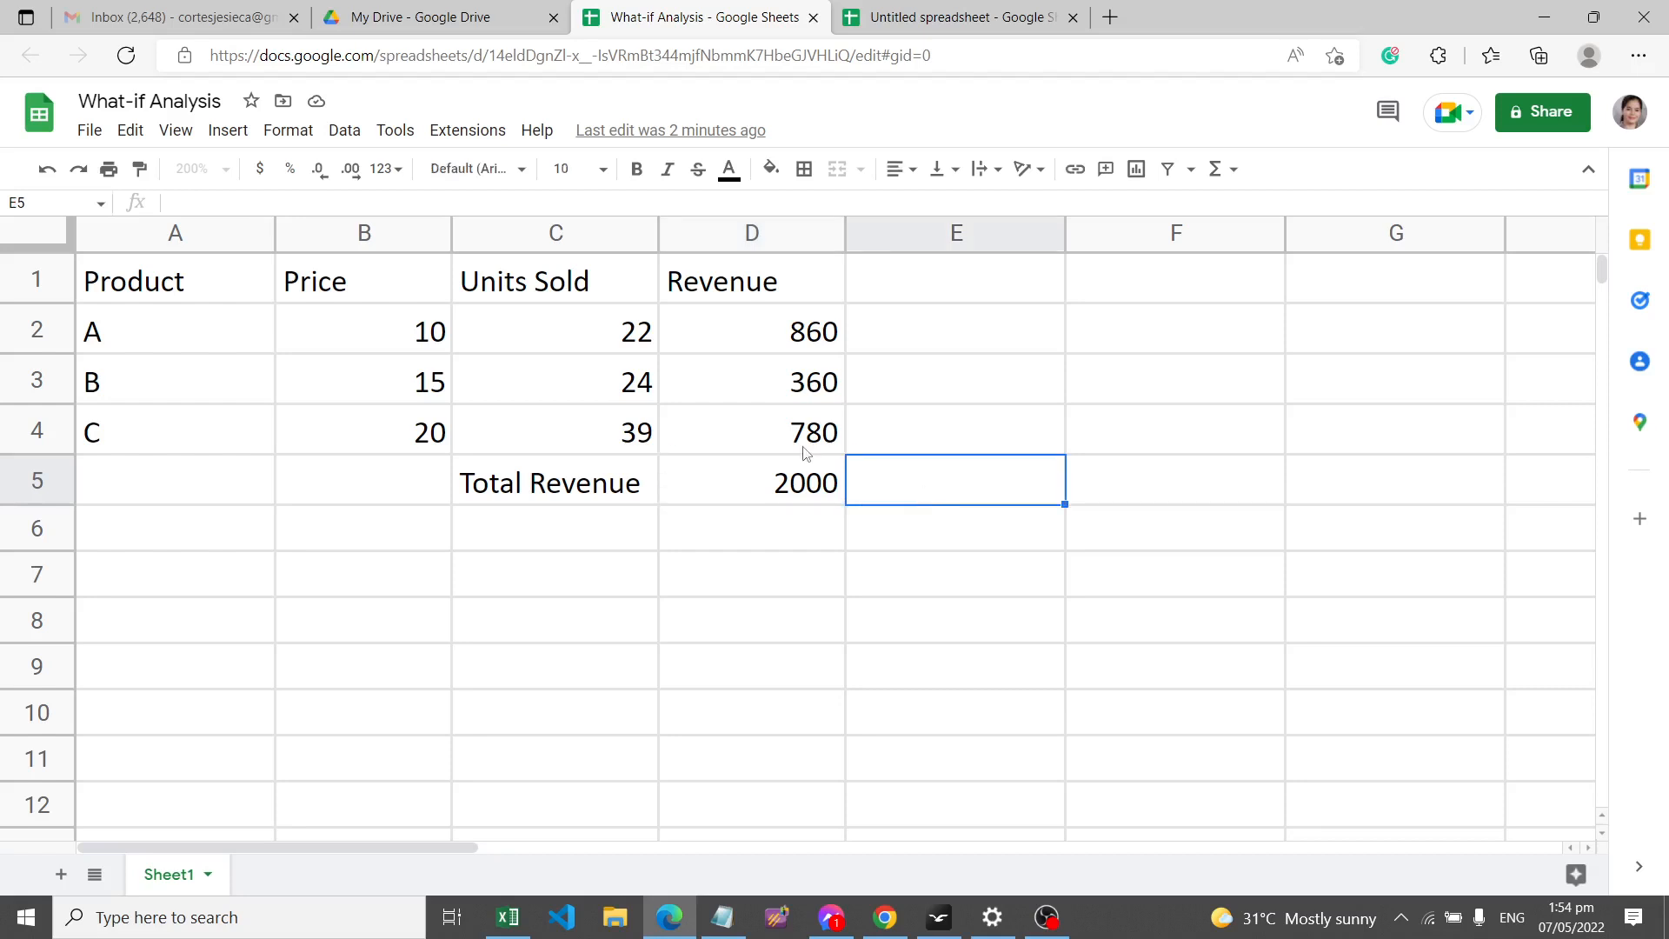
Step: Search the Google Workspace Marketplace for the "Goal Seek" add-on
left_click(467, 133)
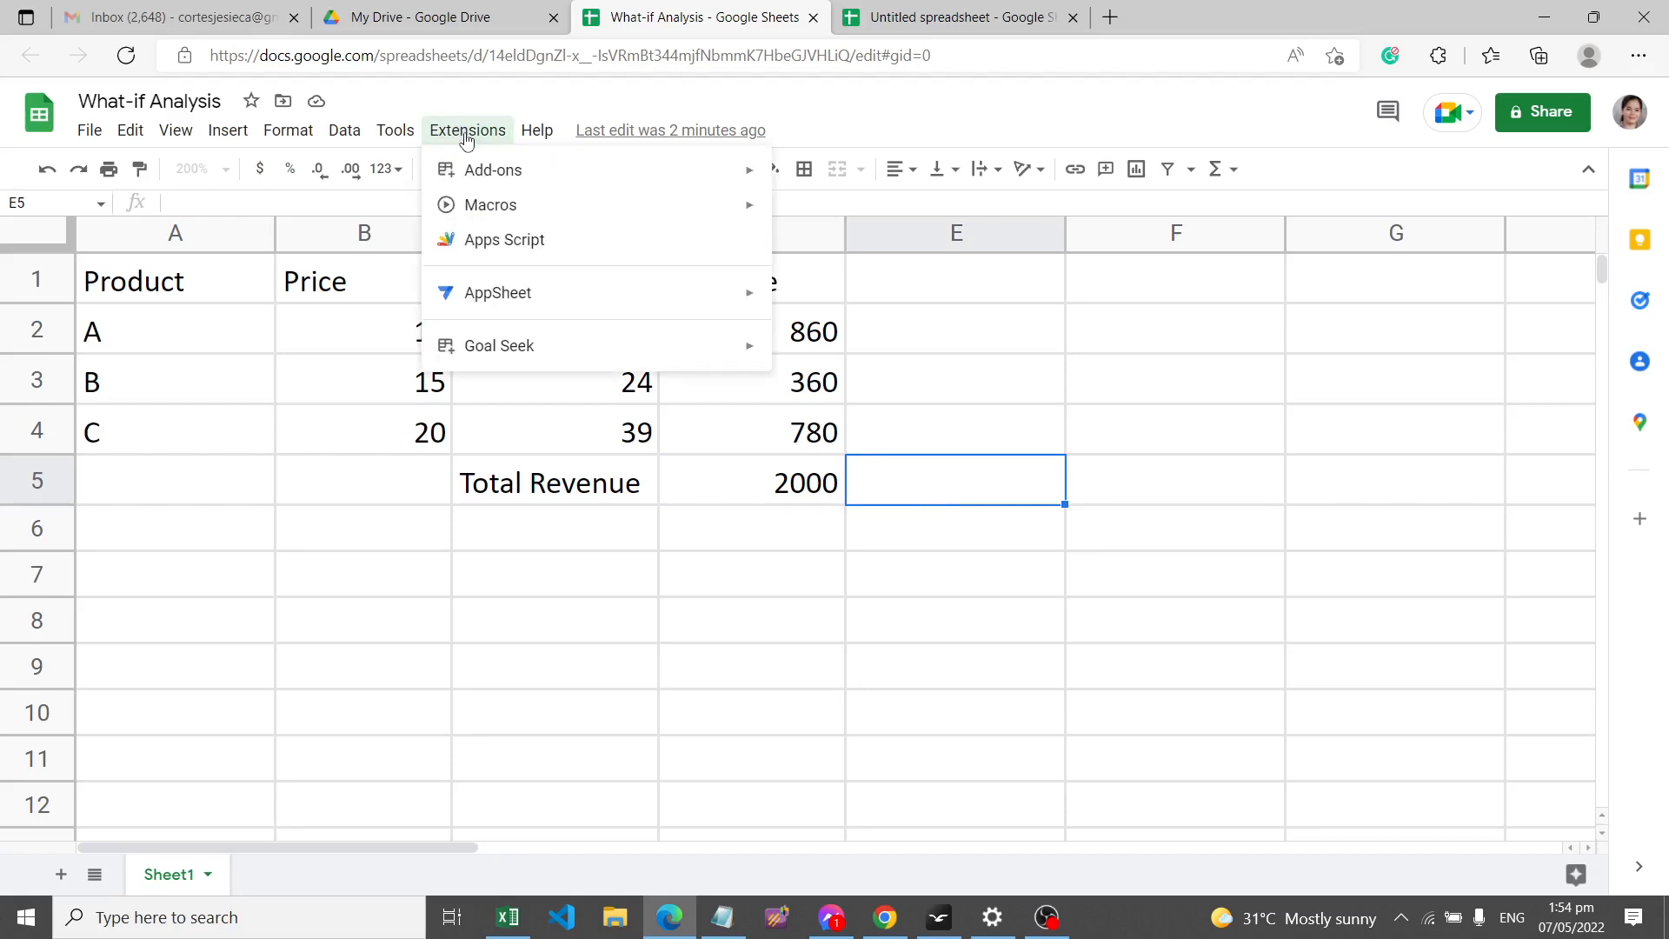
mouse_move(526, 176)
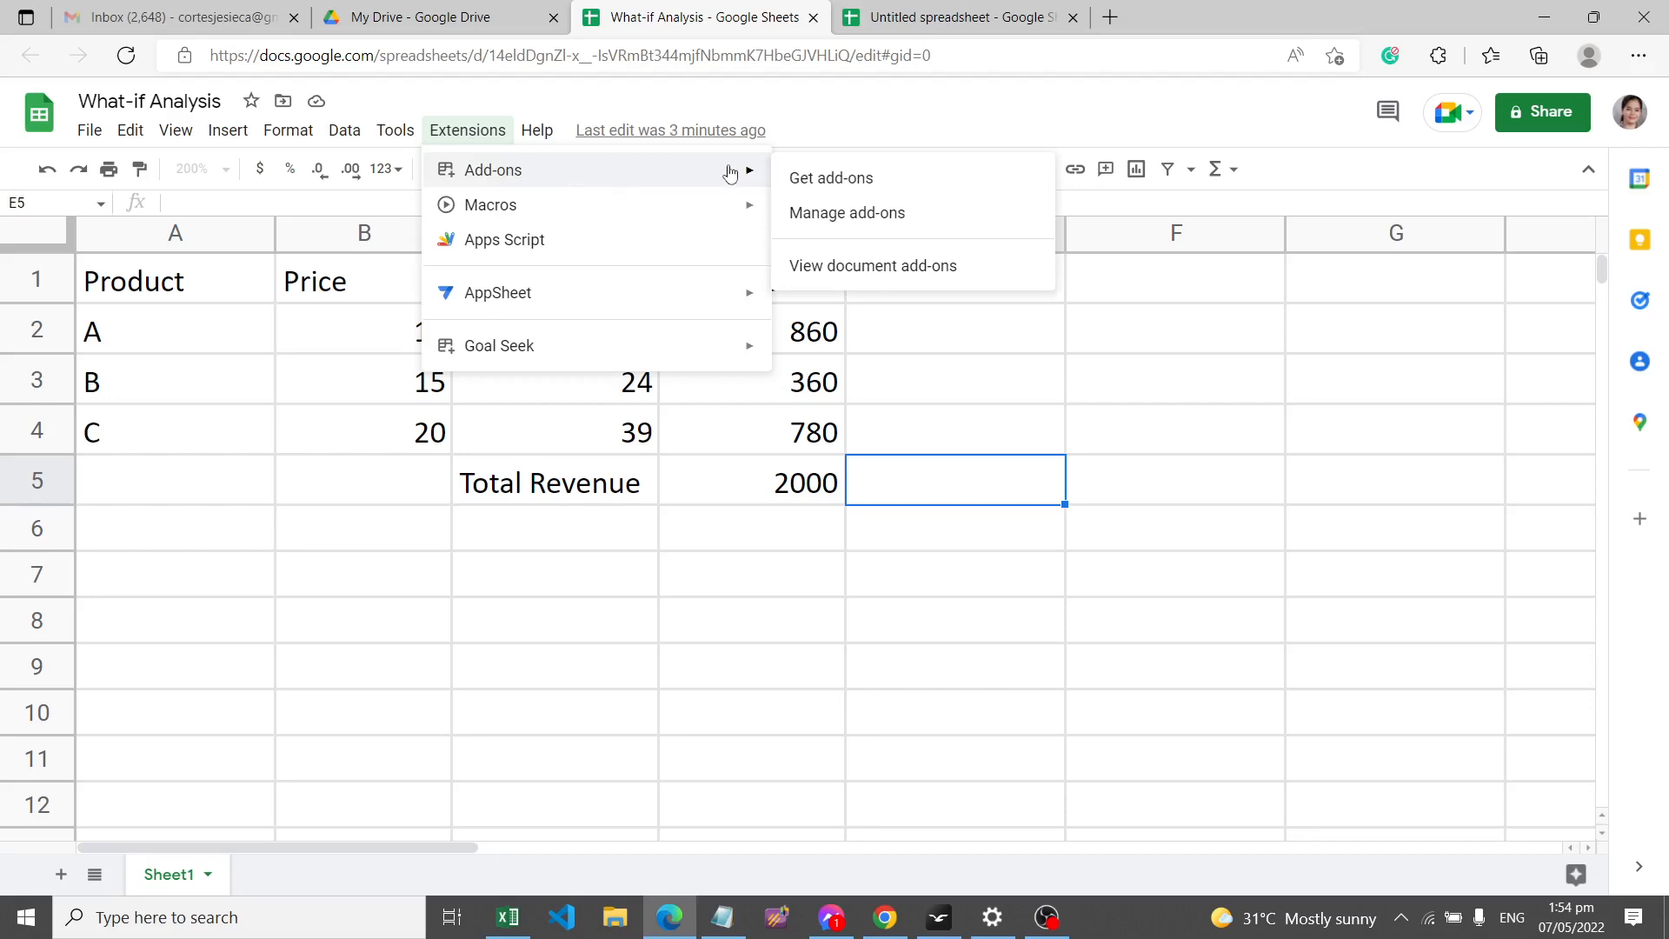
left_click(856, 179)
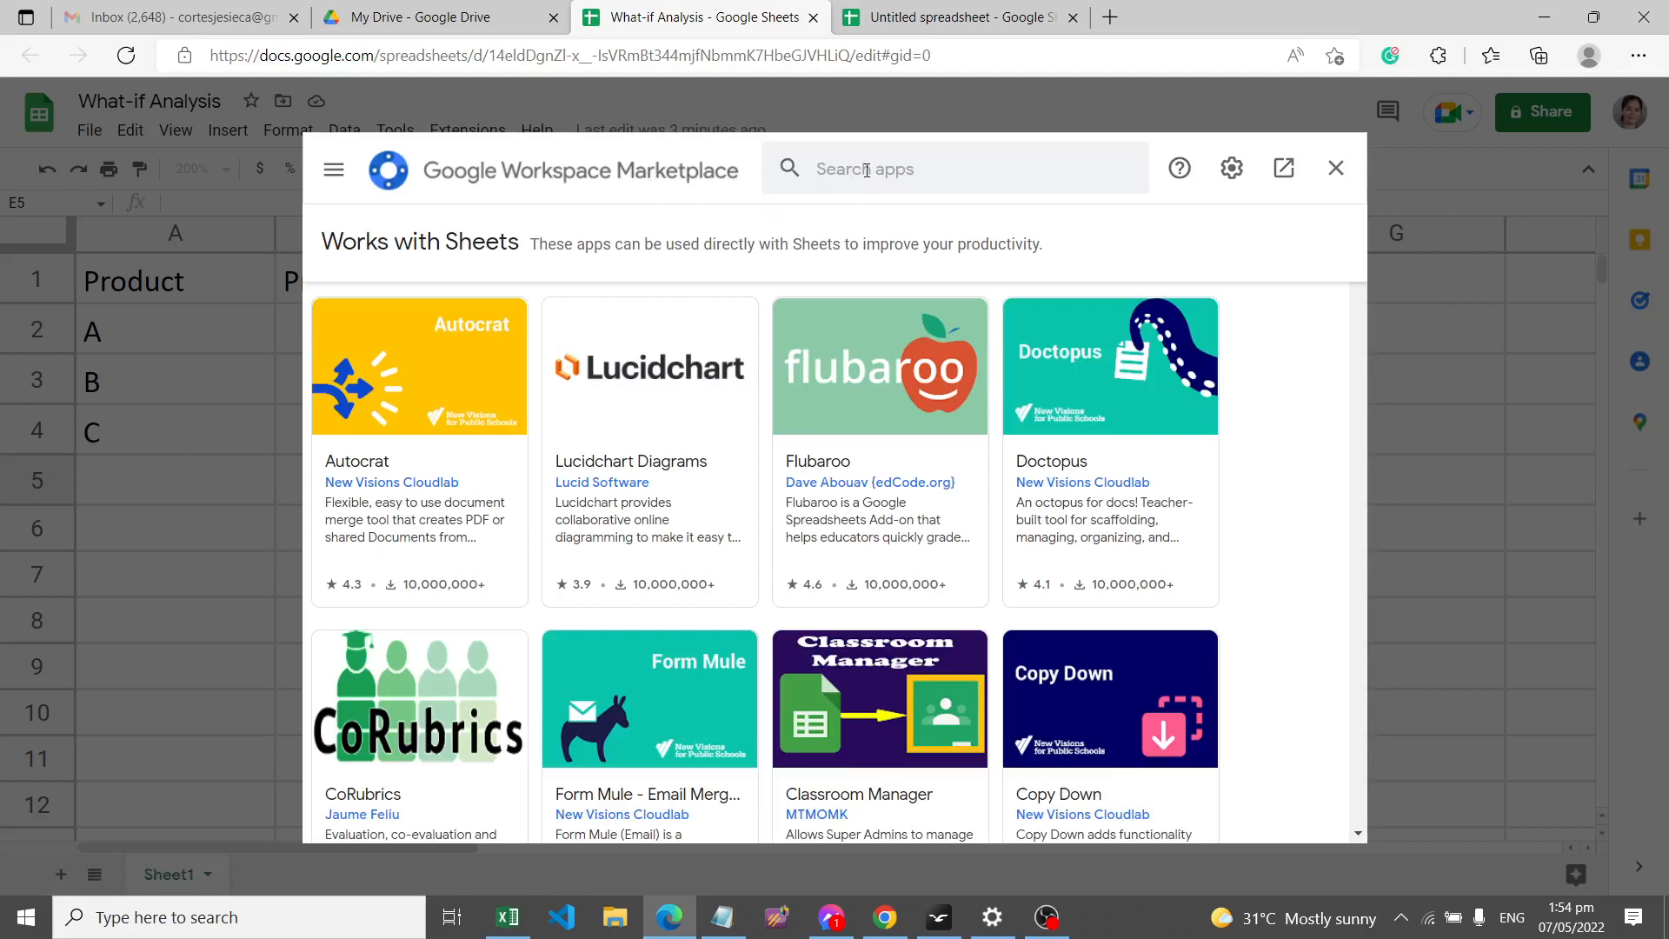
left_click(867, 169)
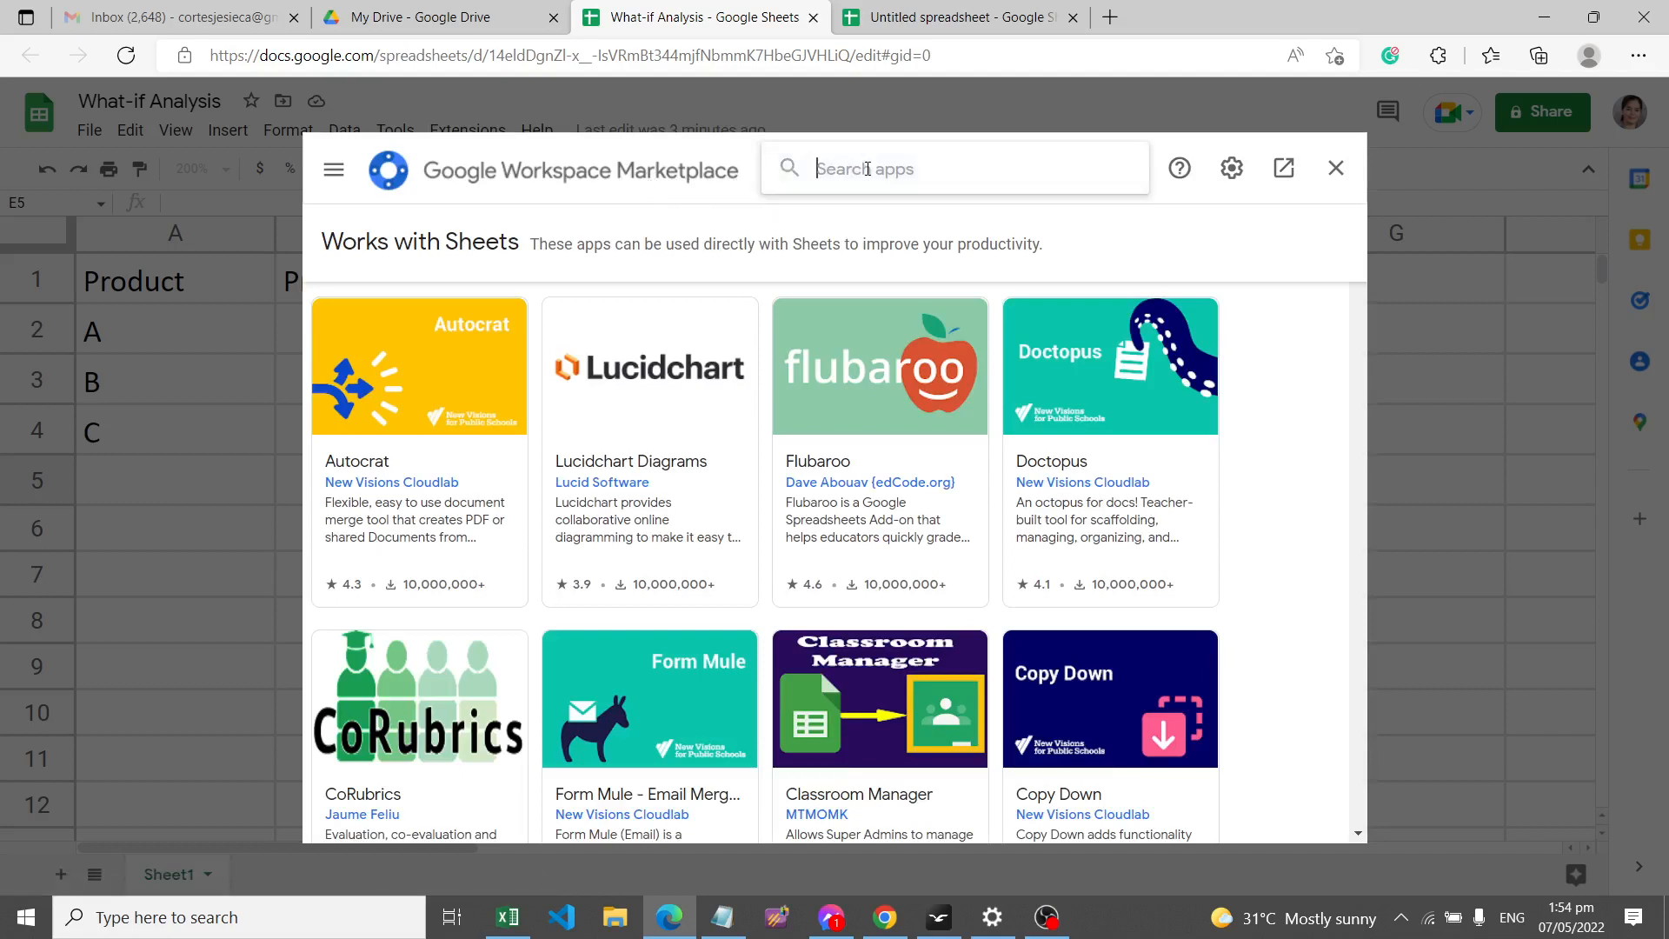
type("Goal")
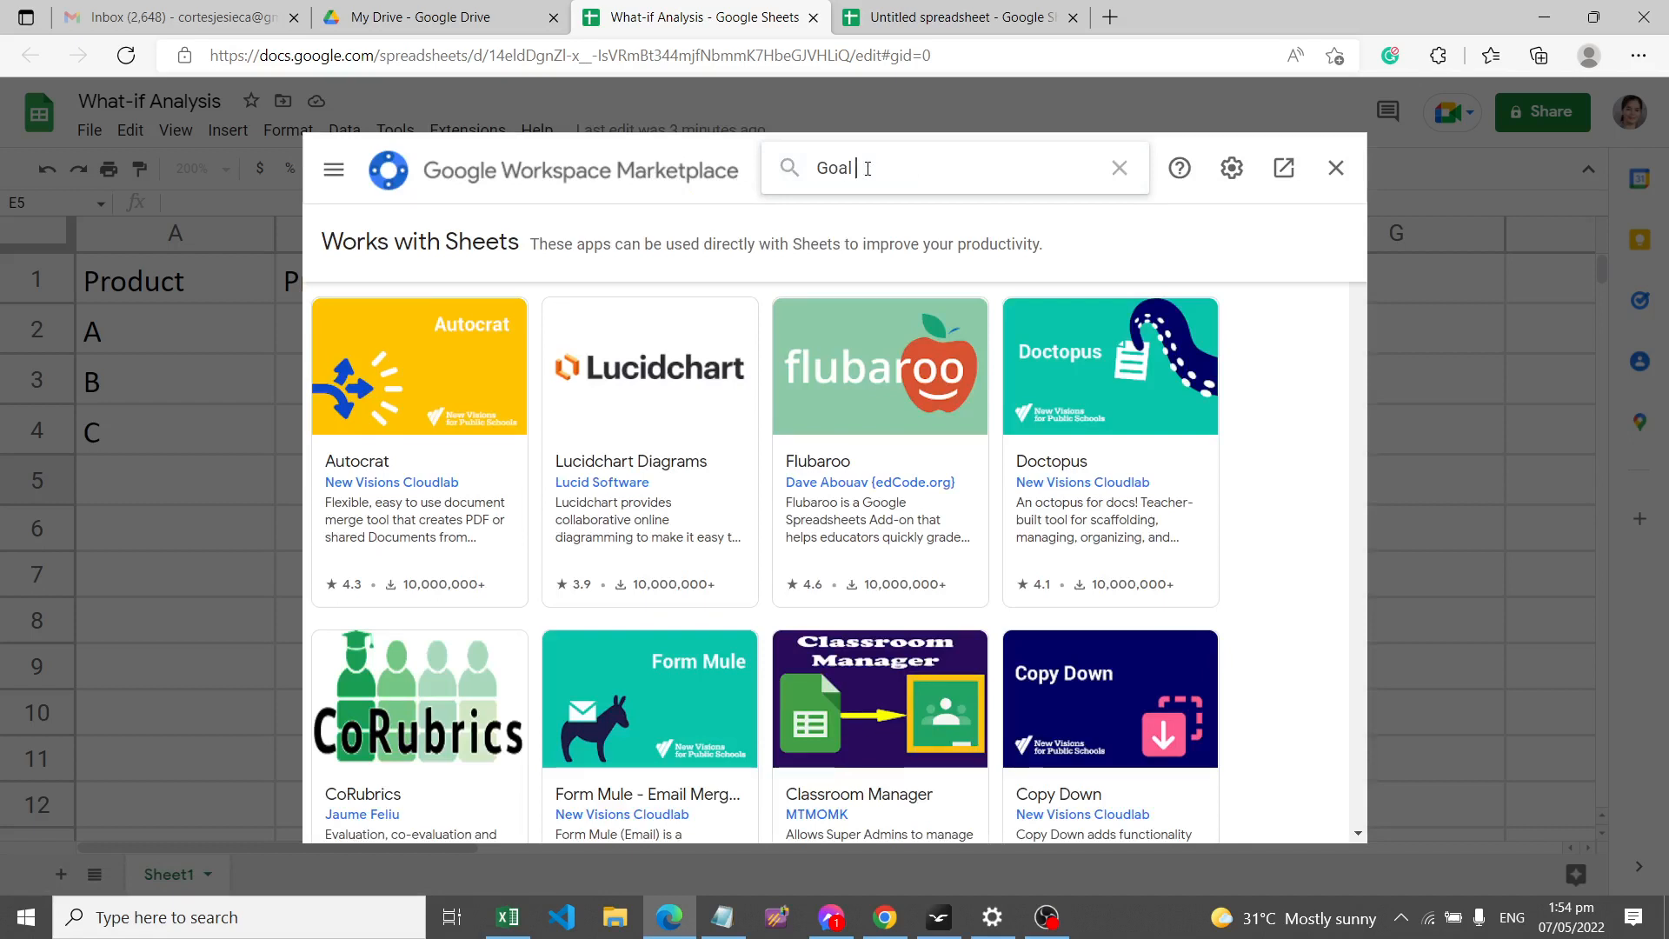
type(" Seek")
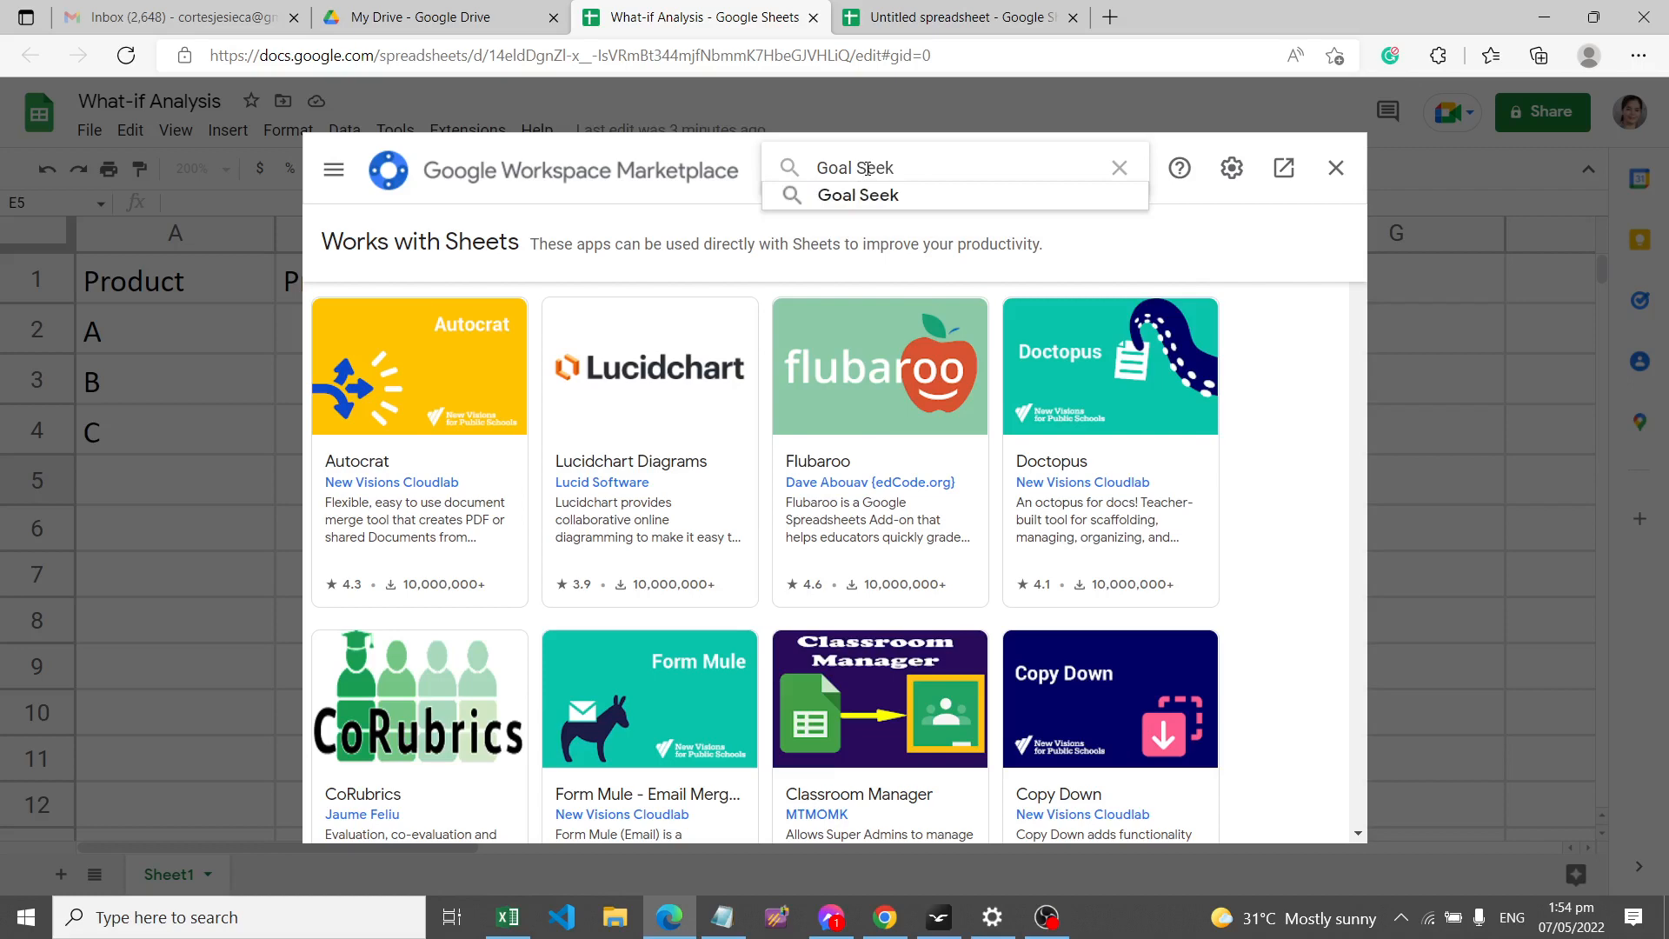
key("Return")
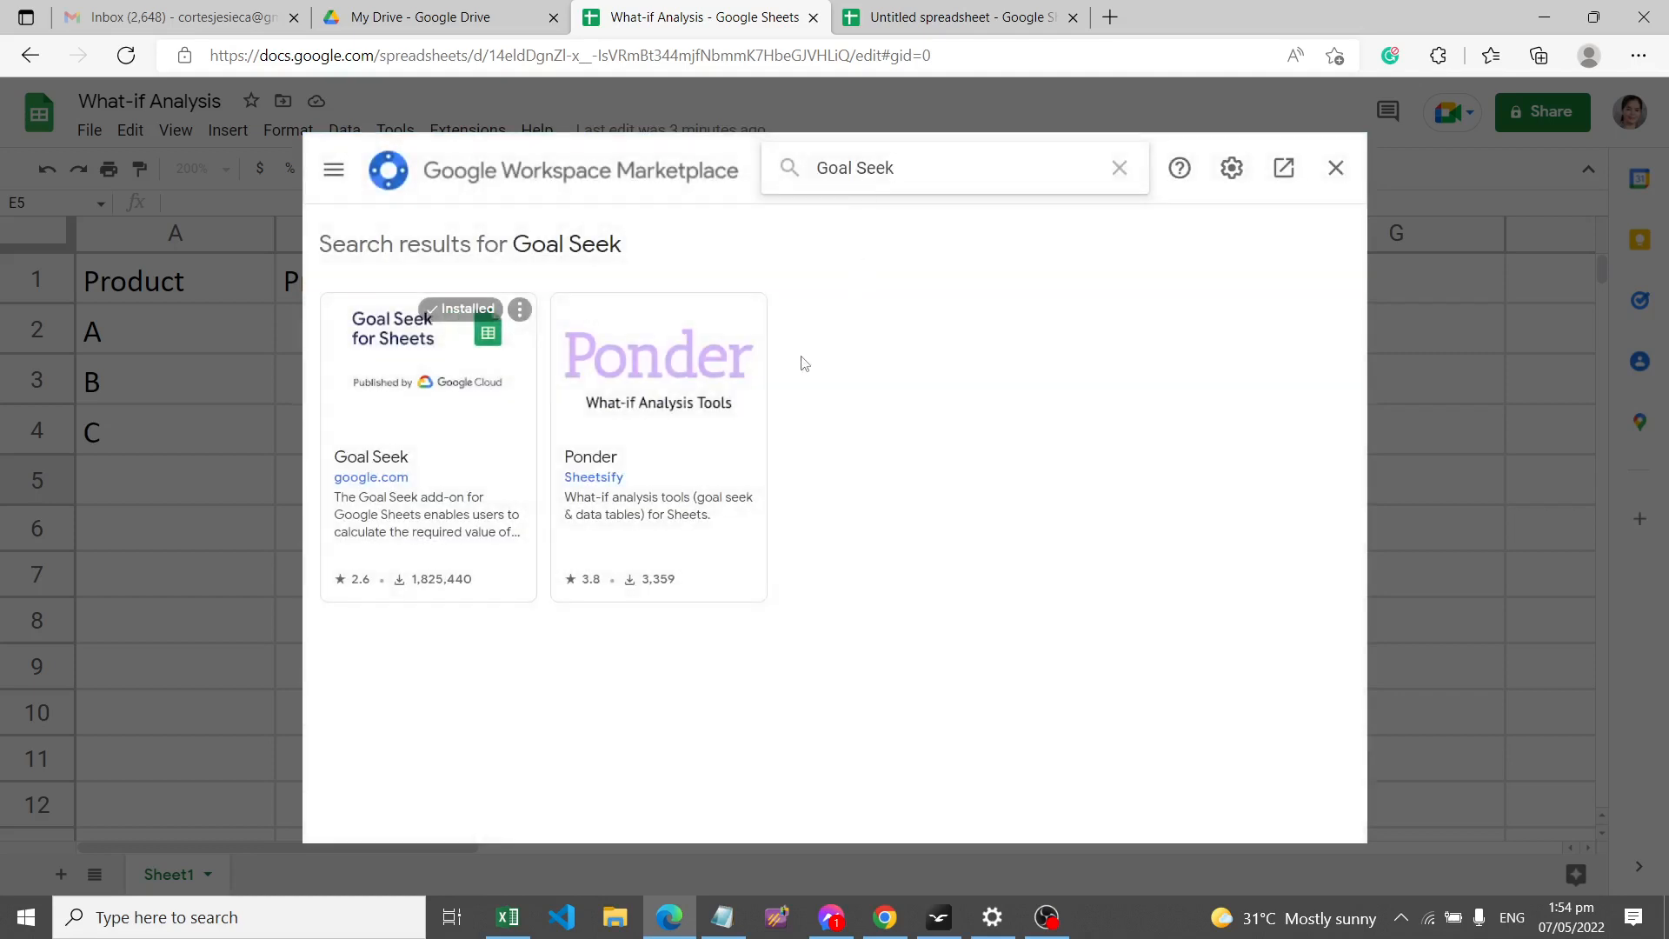
Step: View the Goal Seek add-on's listing from google.com, then close the Marketplace
left_click(464, 345)
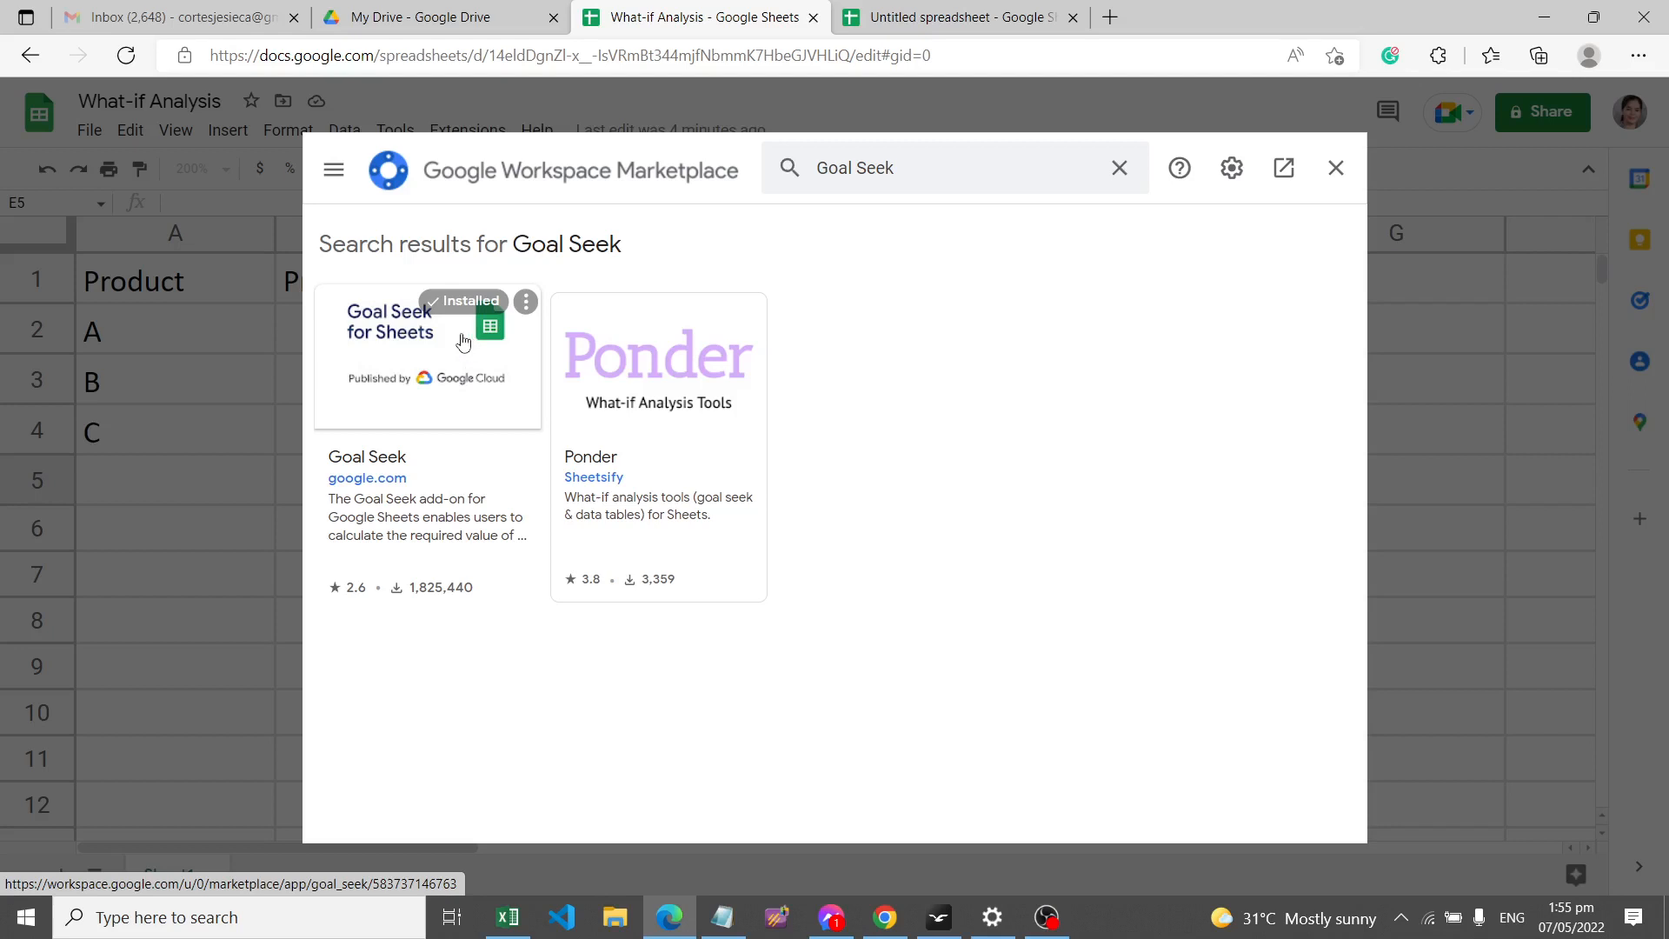
left_click(461, 341)
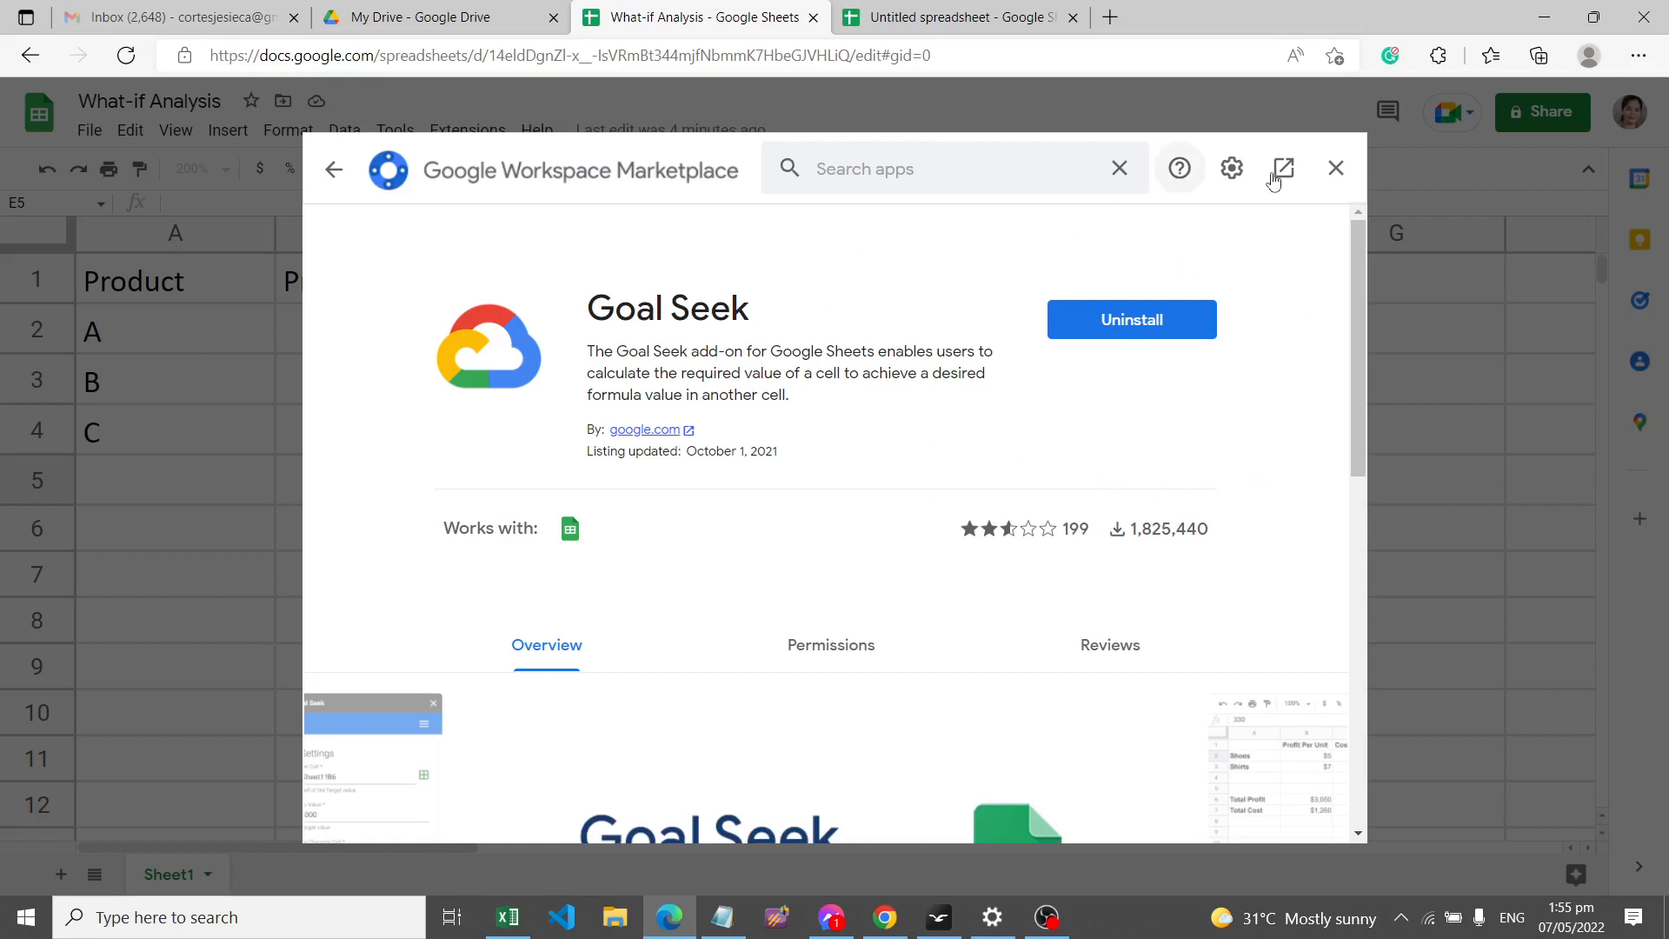
left_click(1336, 169)
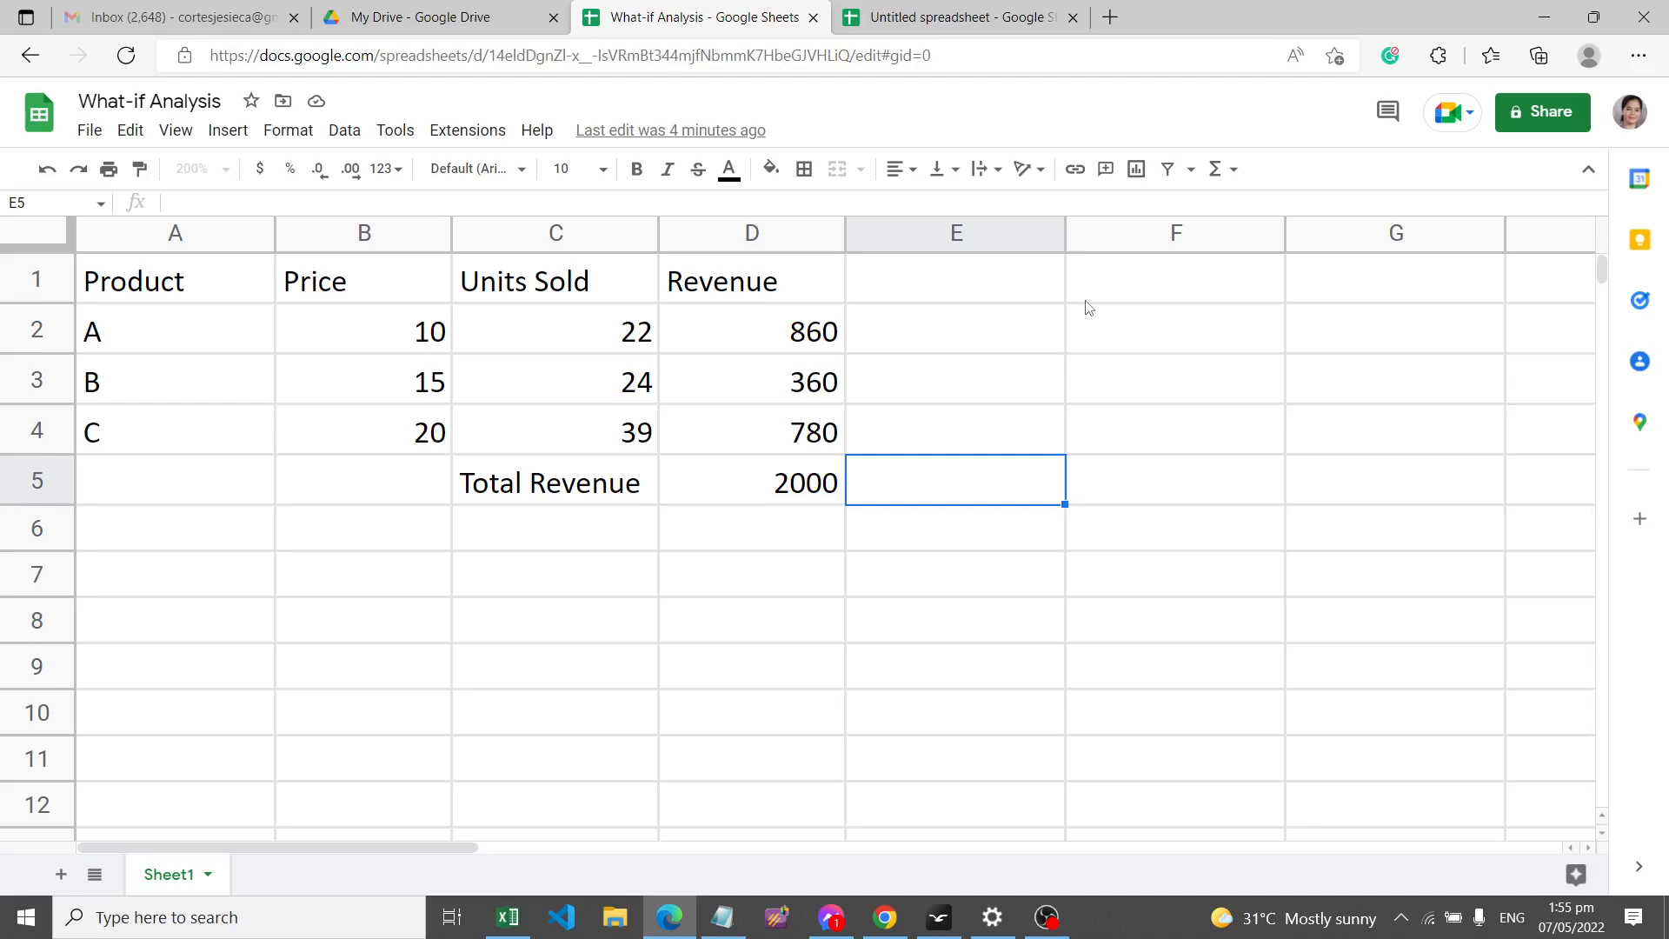
Step: Open the installed Goal Seek add-on for this spreadsheet
left_click(1140, 934)
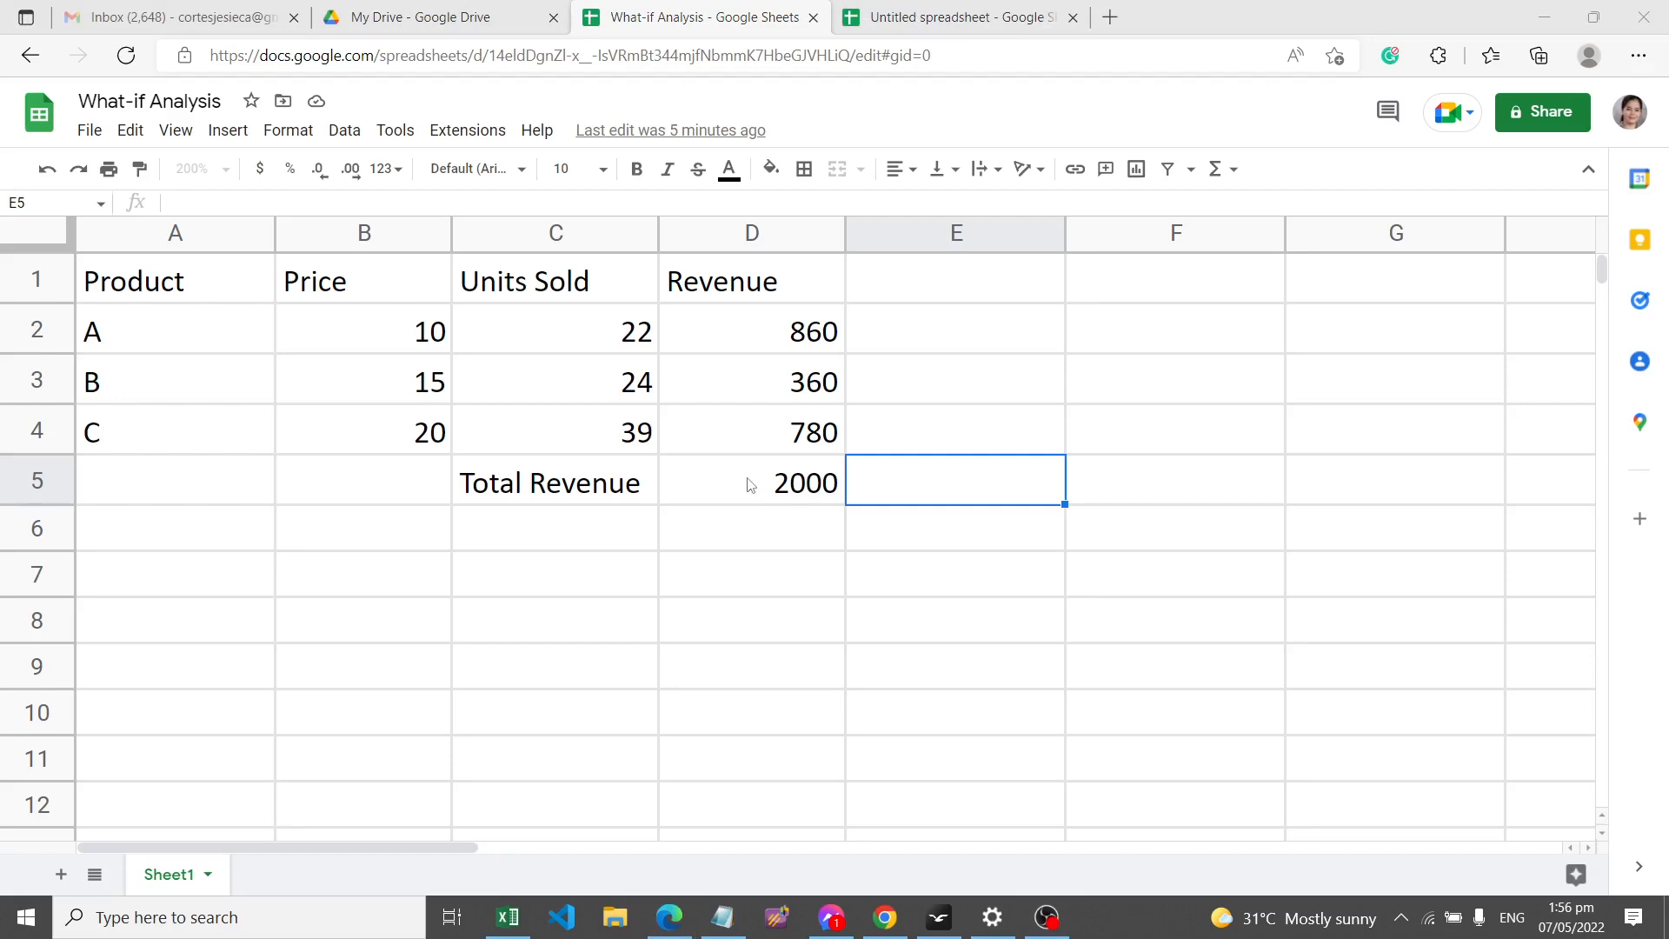
left_click(449, 128)
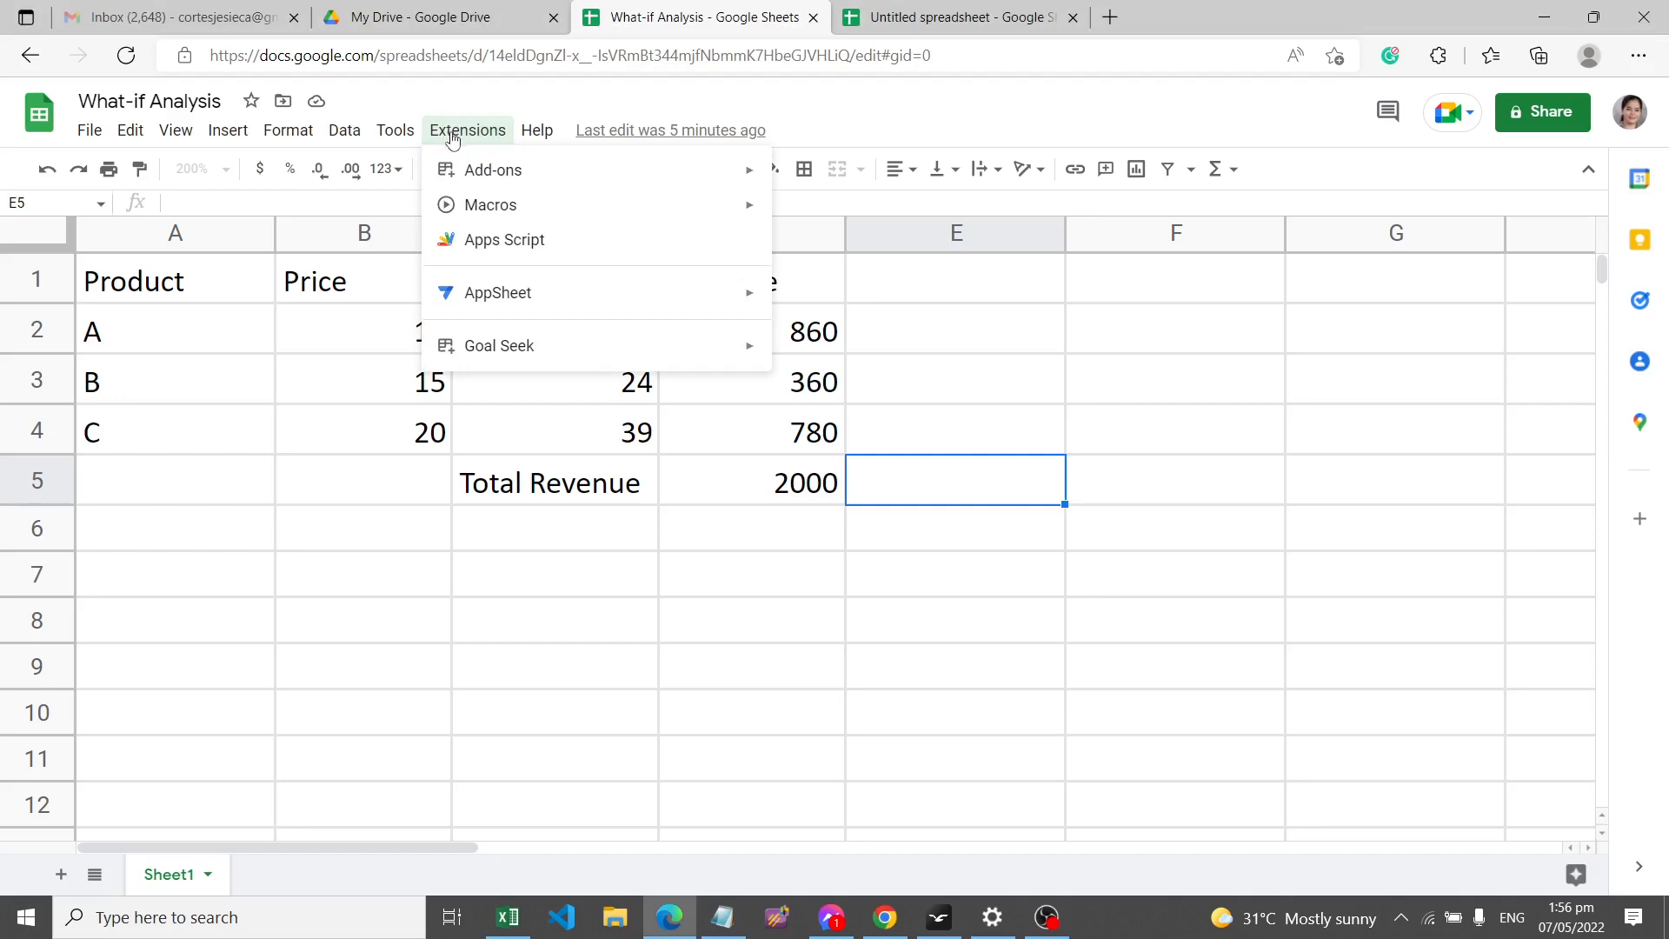
mouse_move(509, 352)
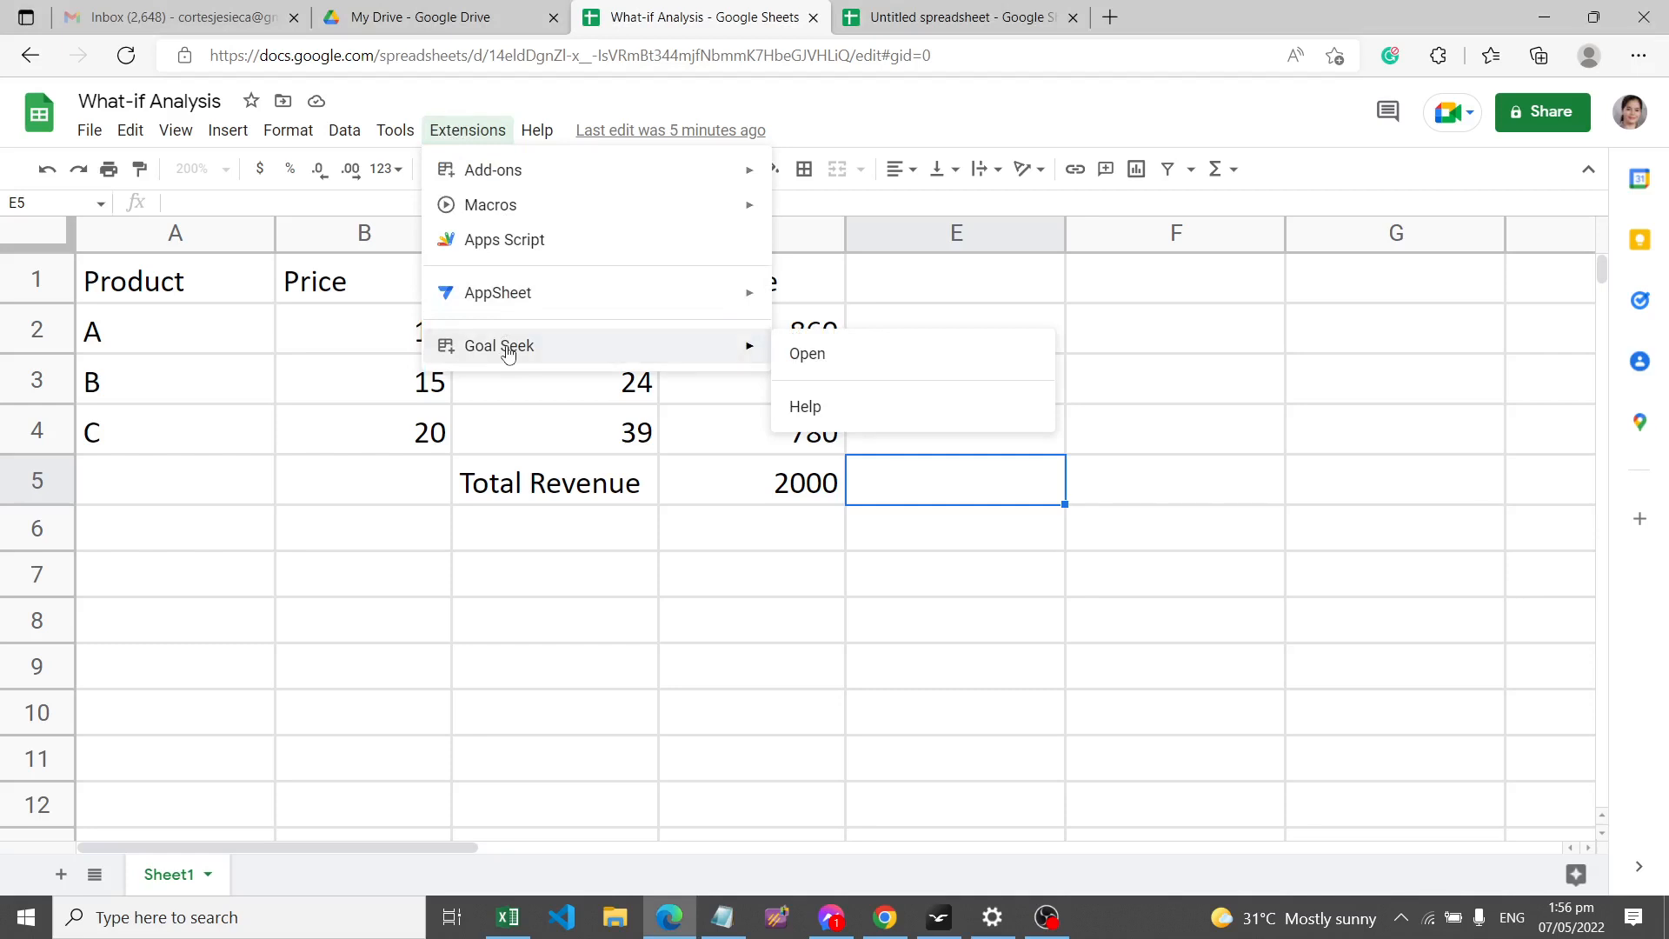
left_click(822, 354)
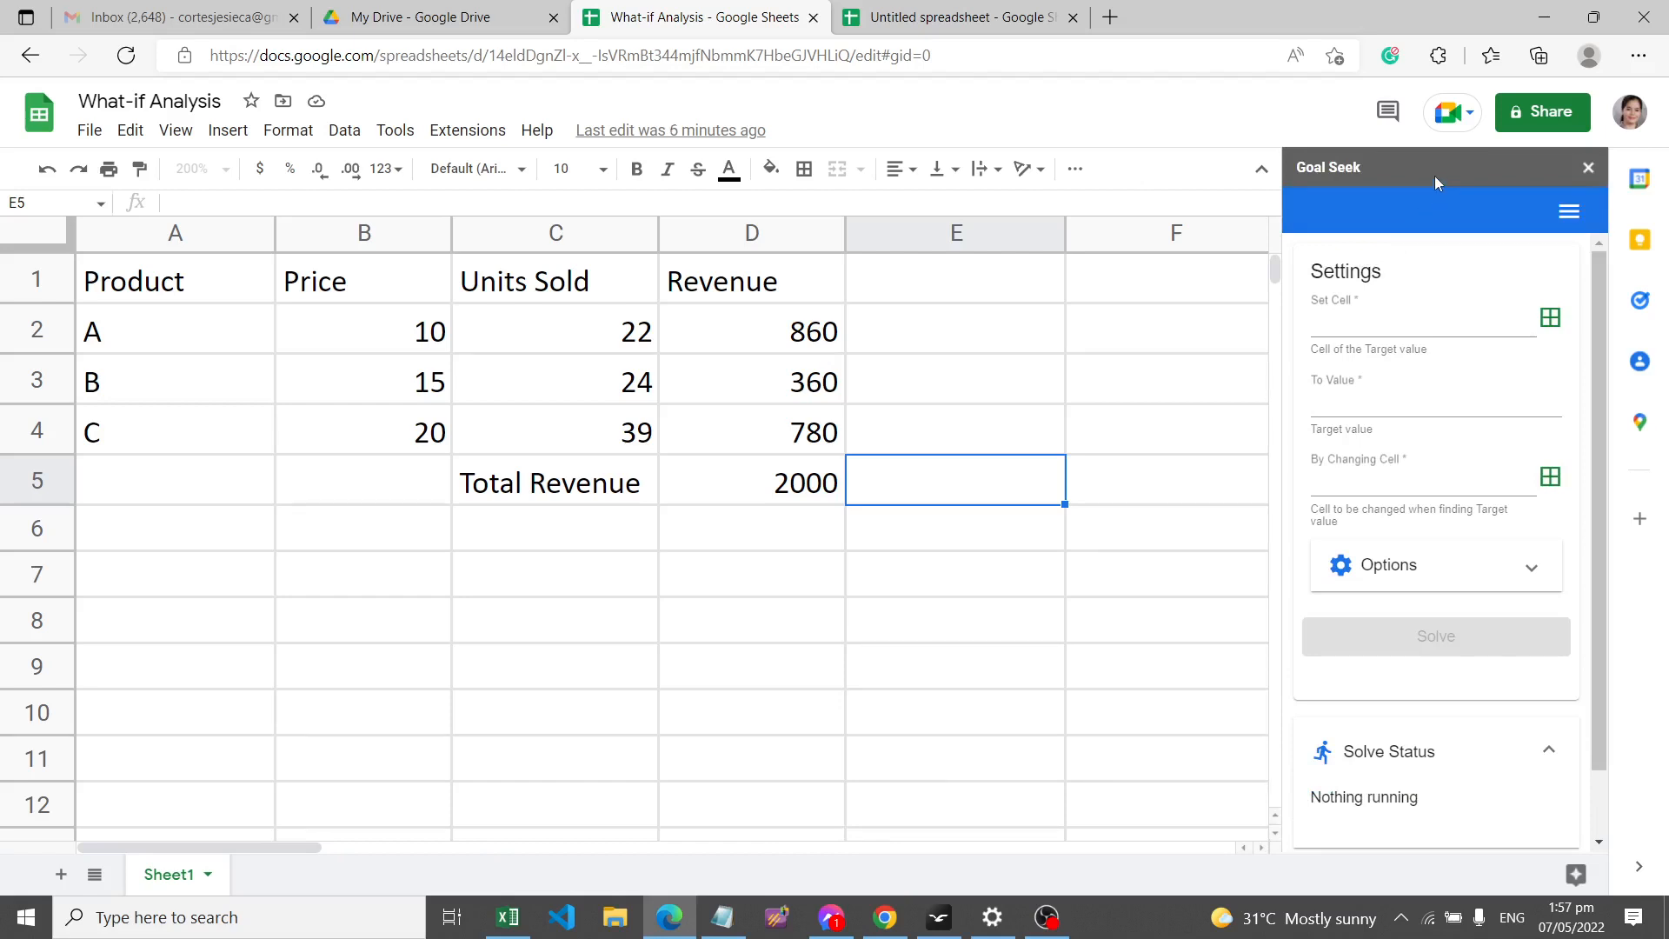
Step: Capture the Total Revenue cell D5 as Goal Seek's Set Cell
left_click(1354, 326)
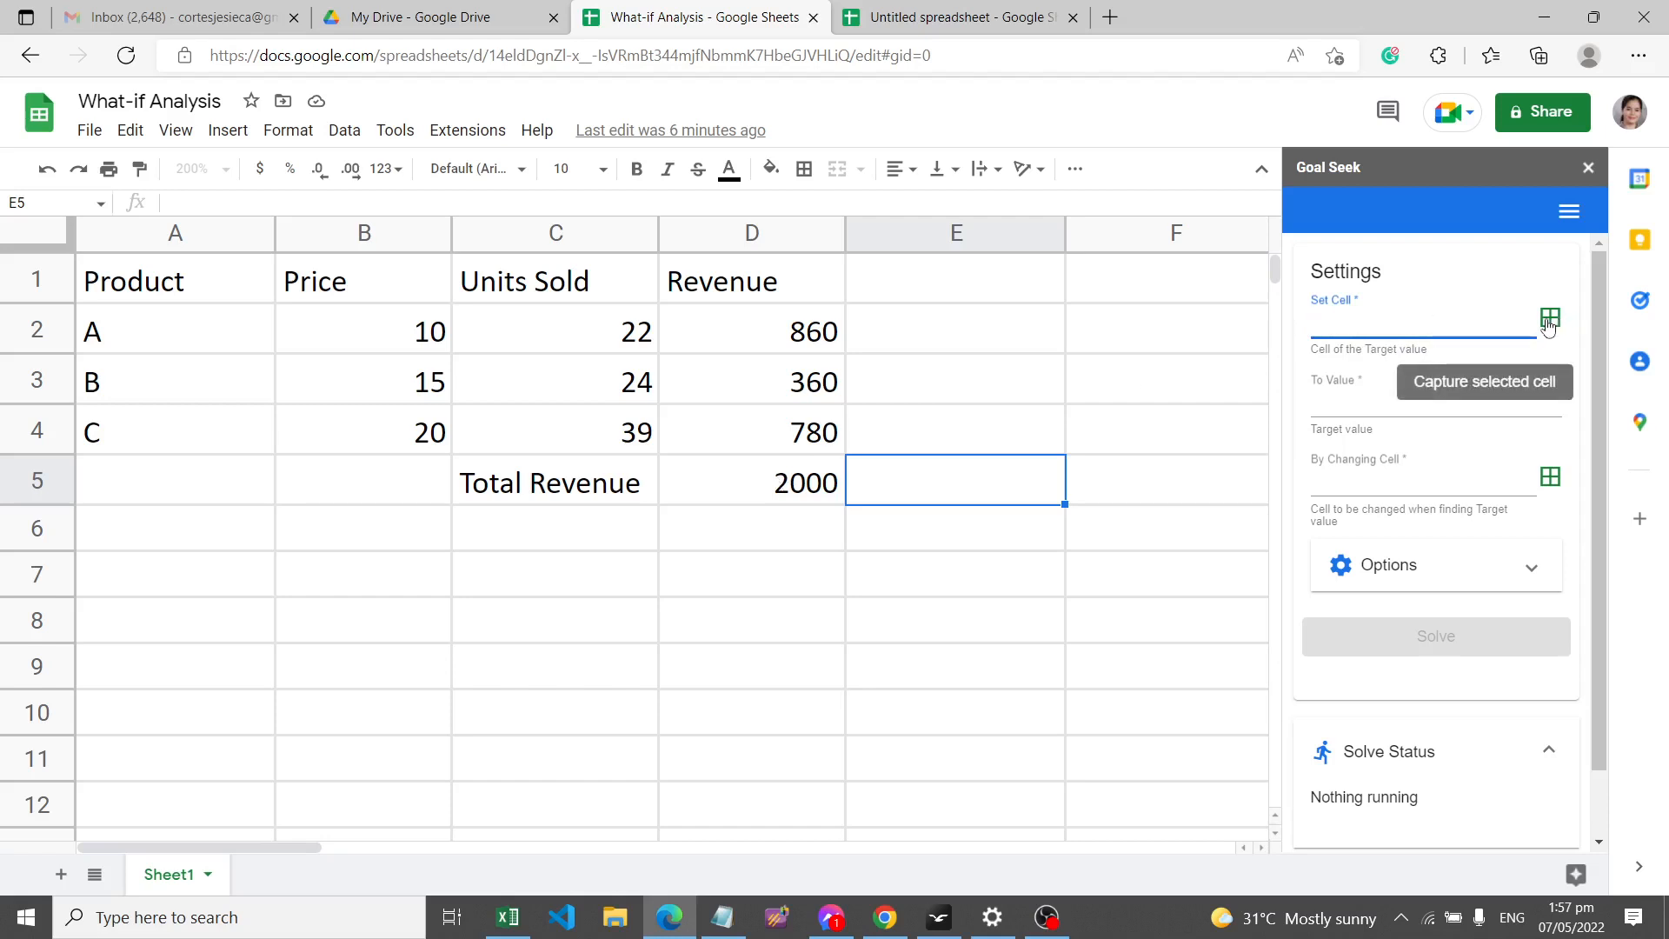
left_click(789, 494)
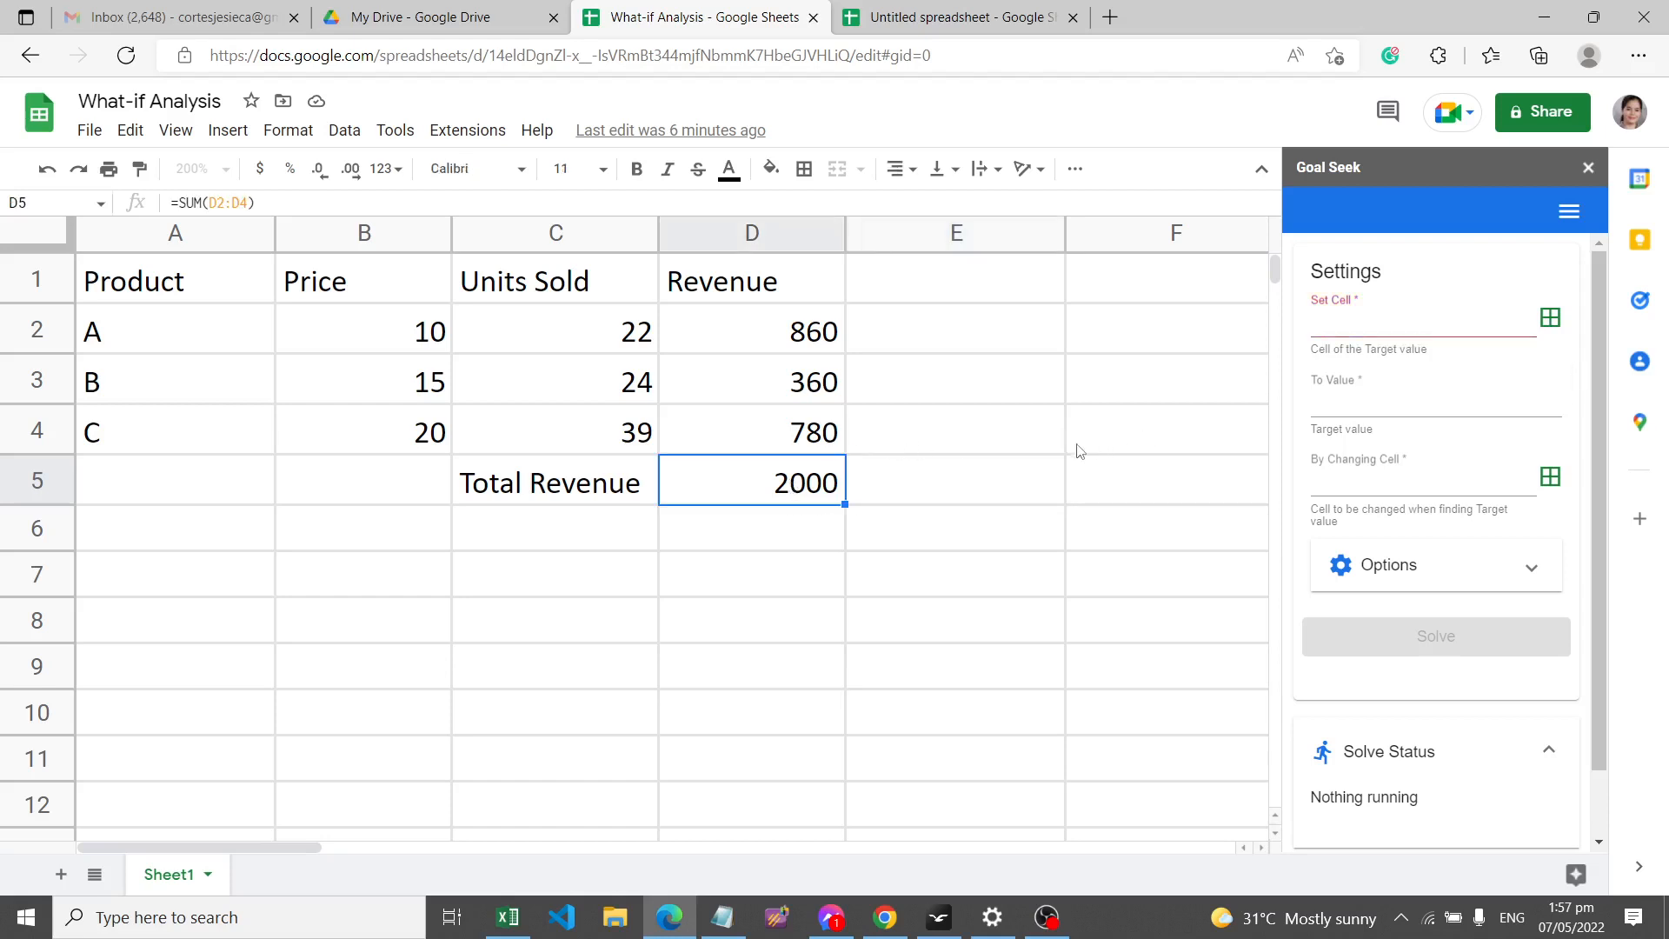
left_click(1550, 319)
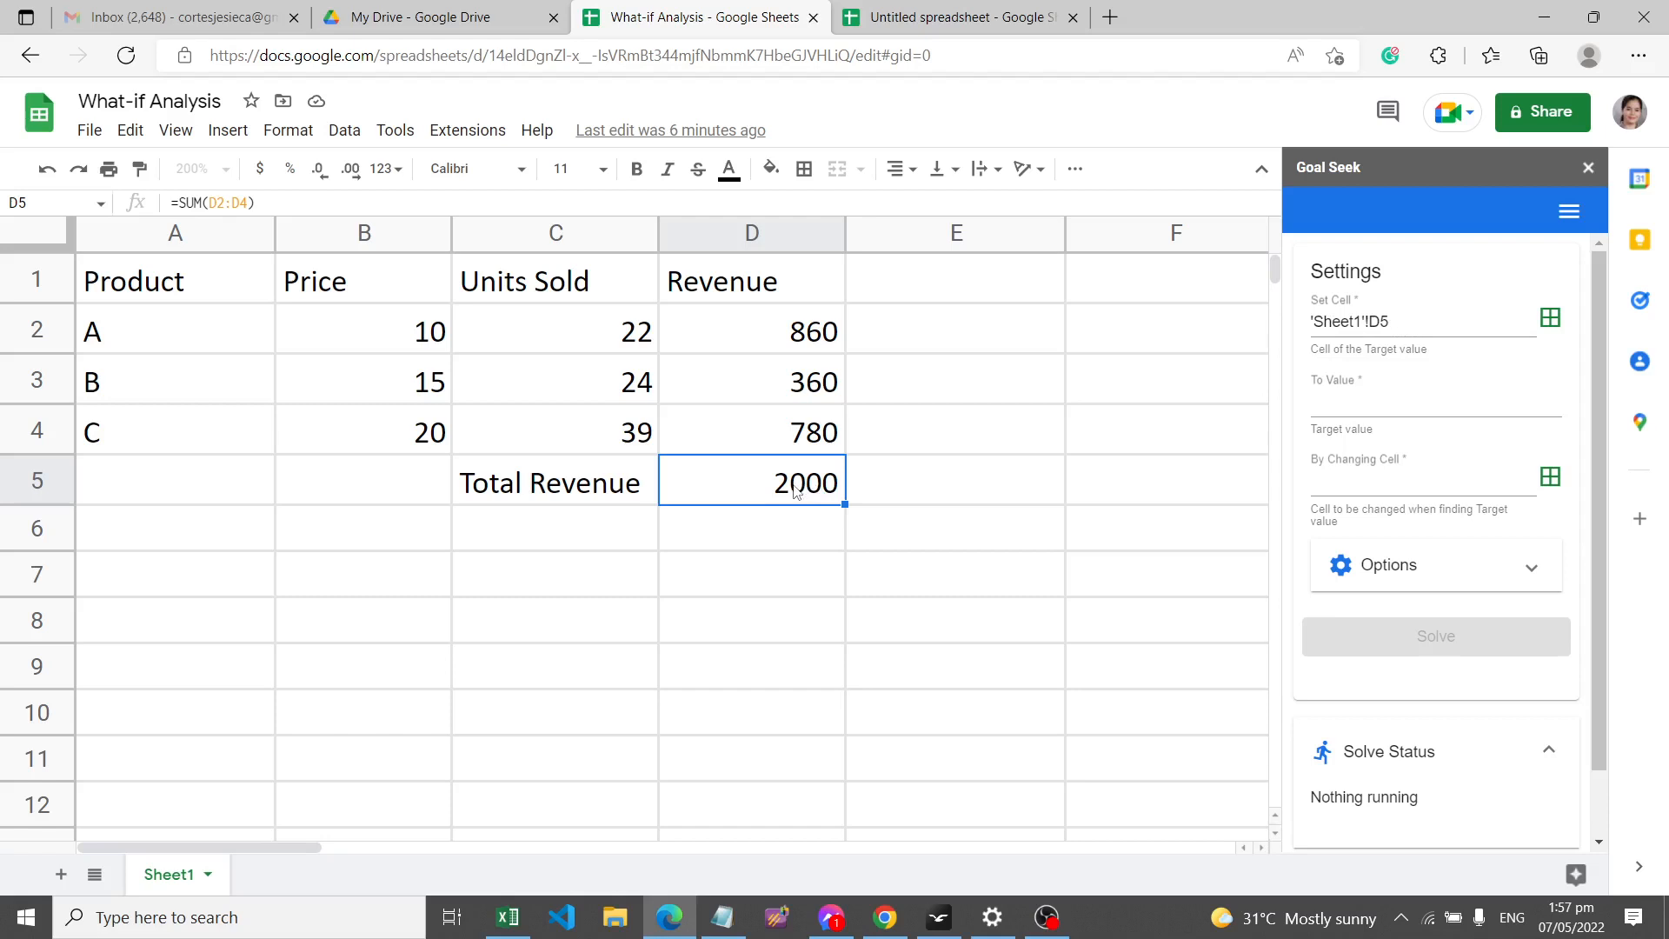
Step: Set Goal Seek's target value to 2000
left_click(1377, 406)
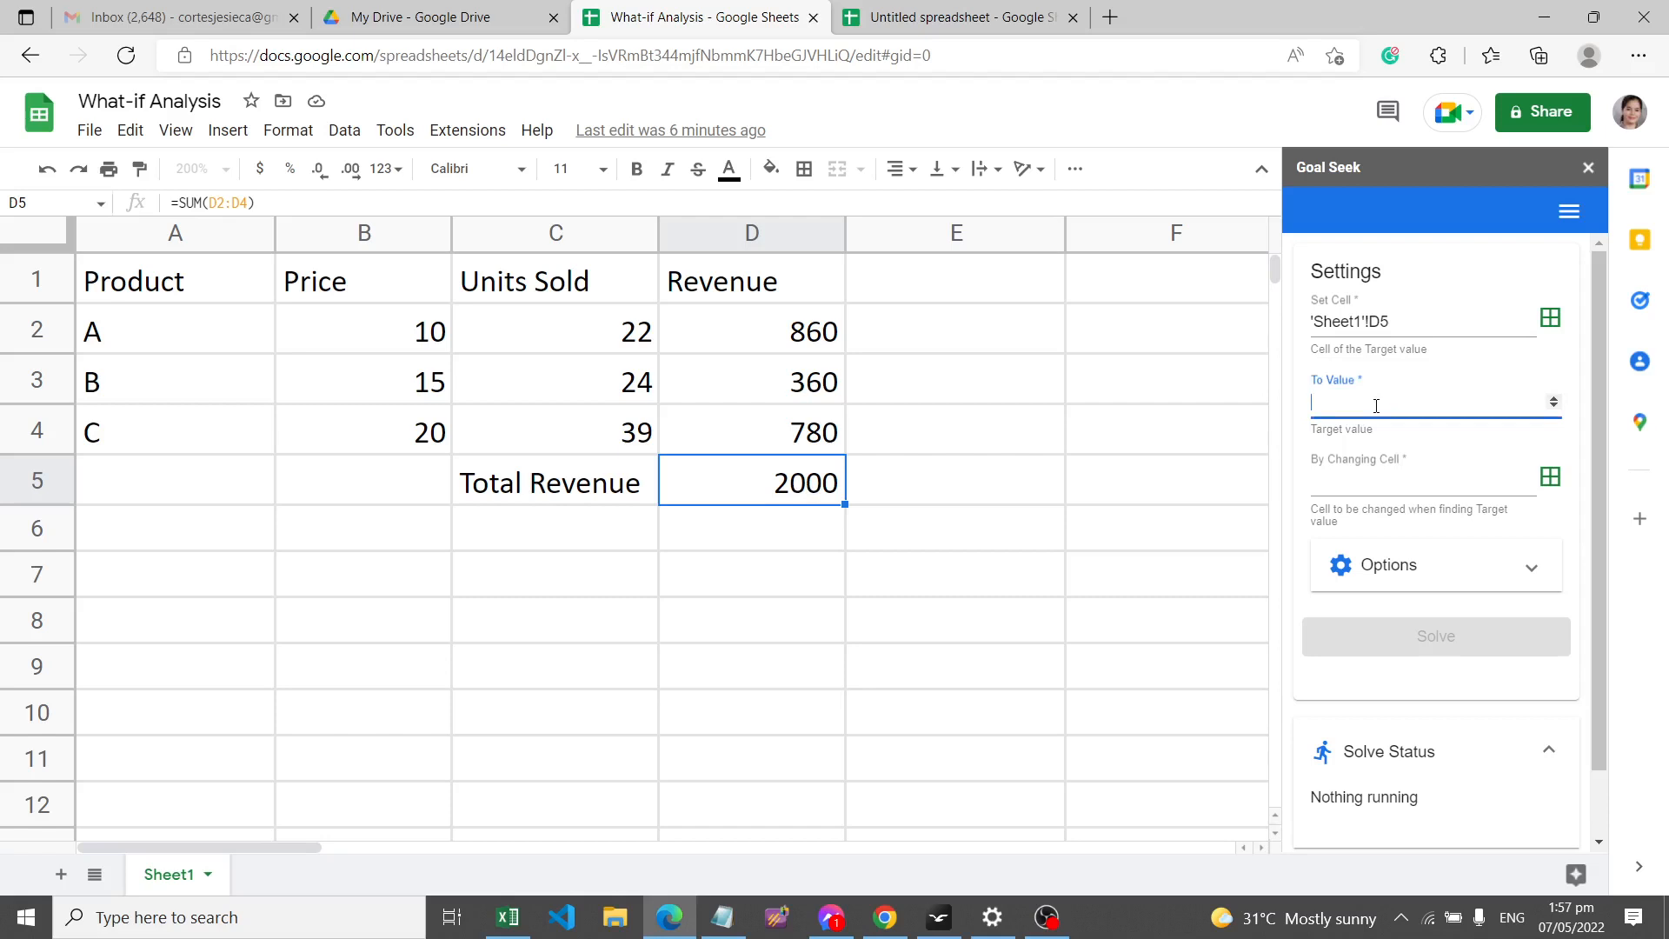
type("2000")
left_click_drag(1381, 401, 1316, 402)
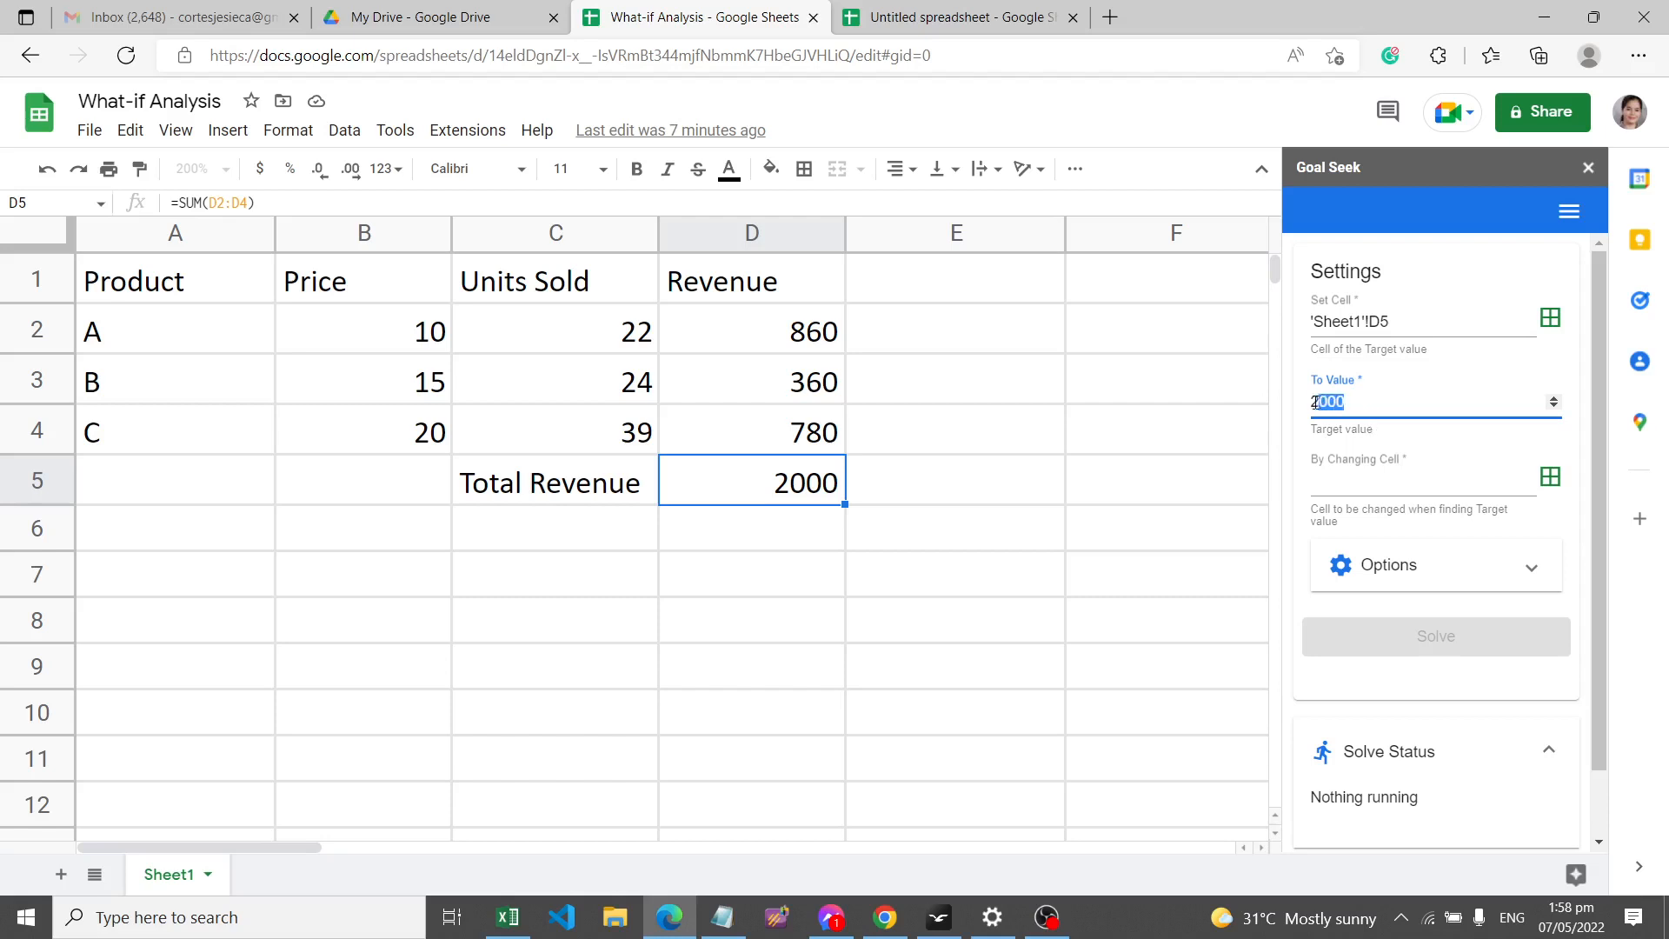
left_click(1365, 403)
Step: Capture product A's revenue cell D2 as the By Changing Cell in Goal Seek
left_click(1557, 484)
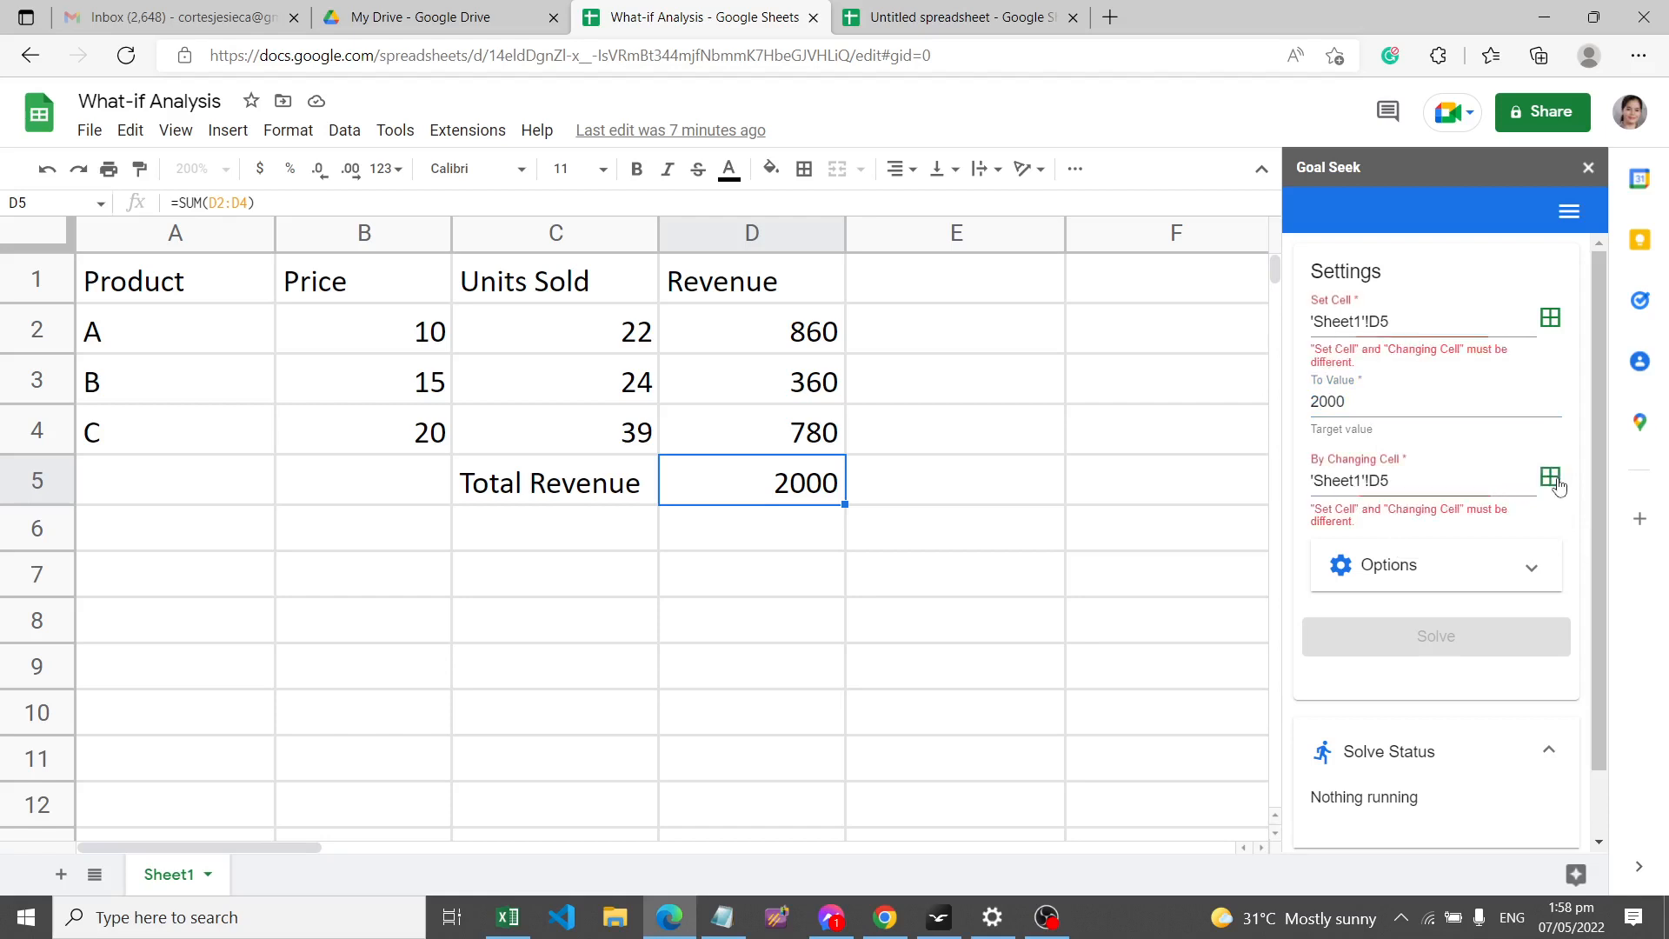
left_click(761, 338)
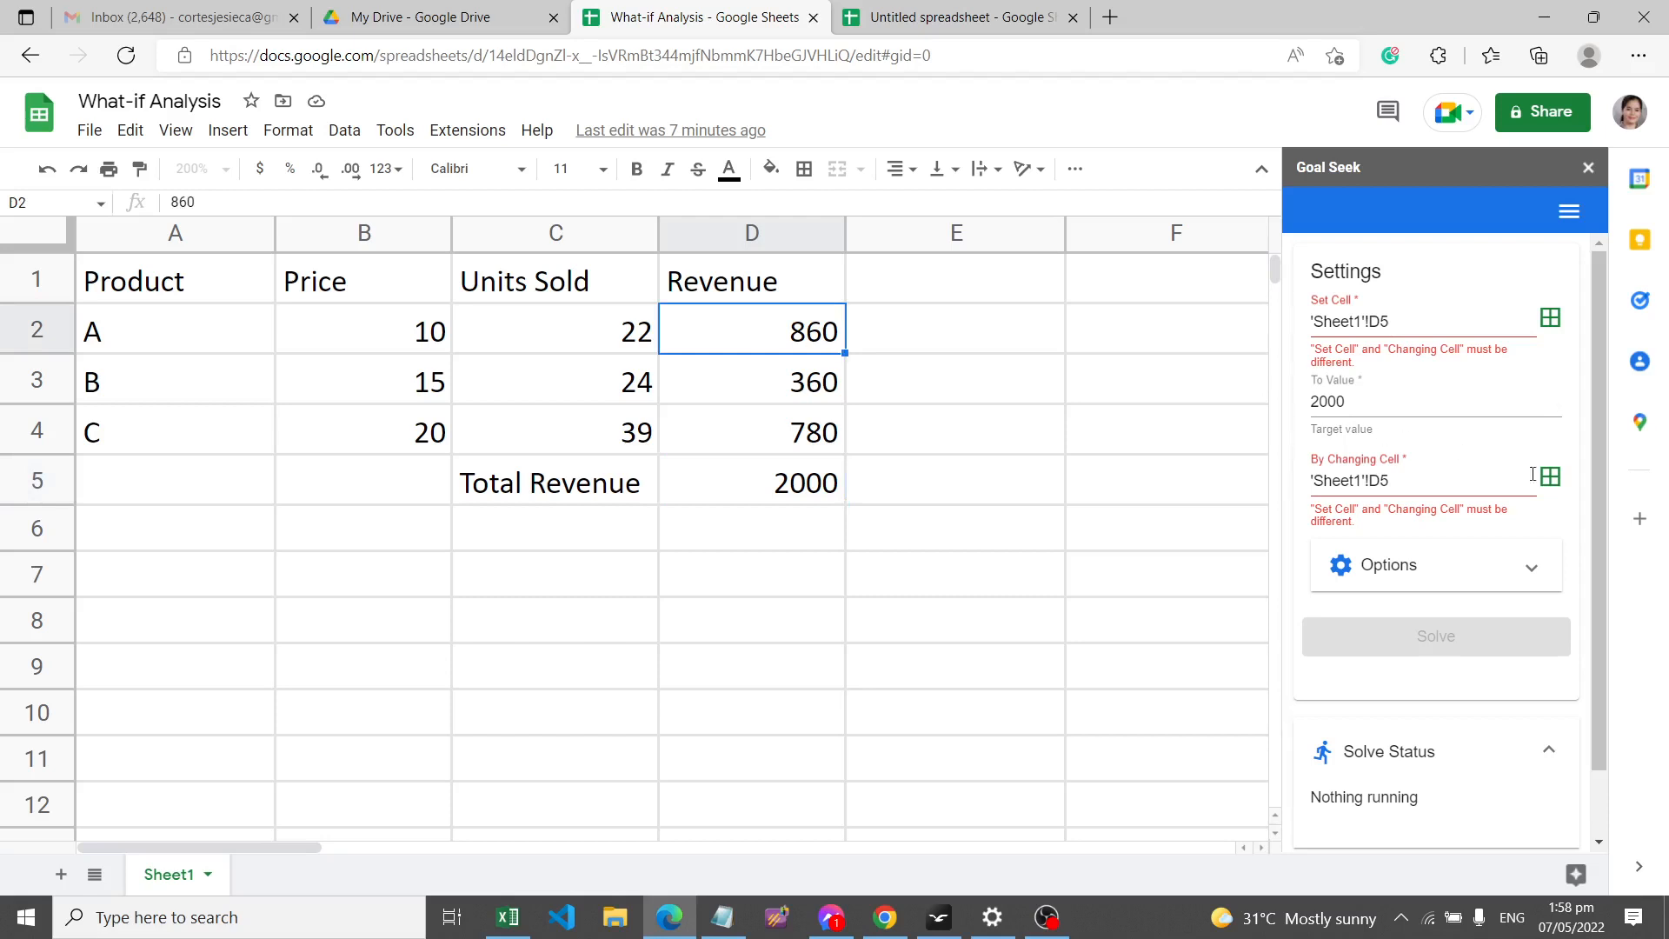
left_click(1561, 481)
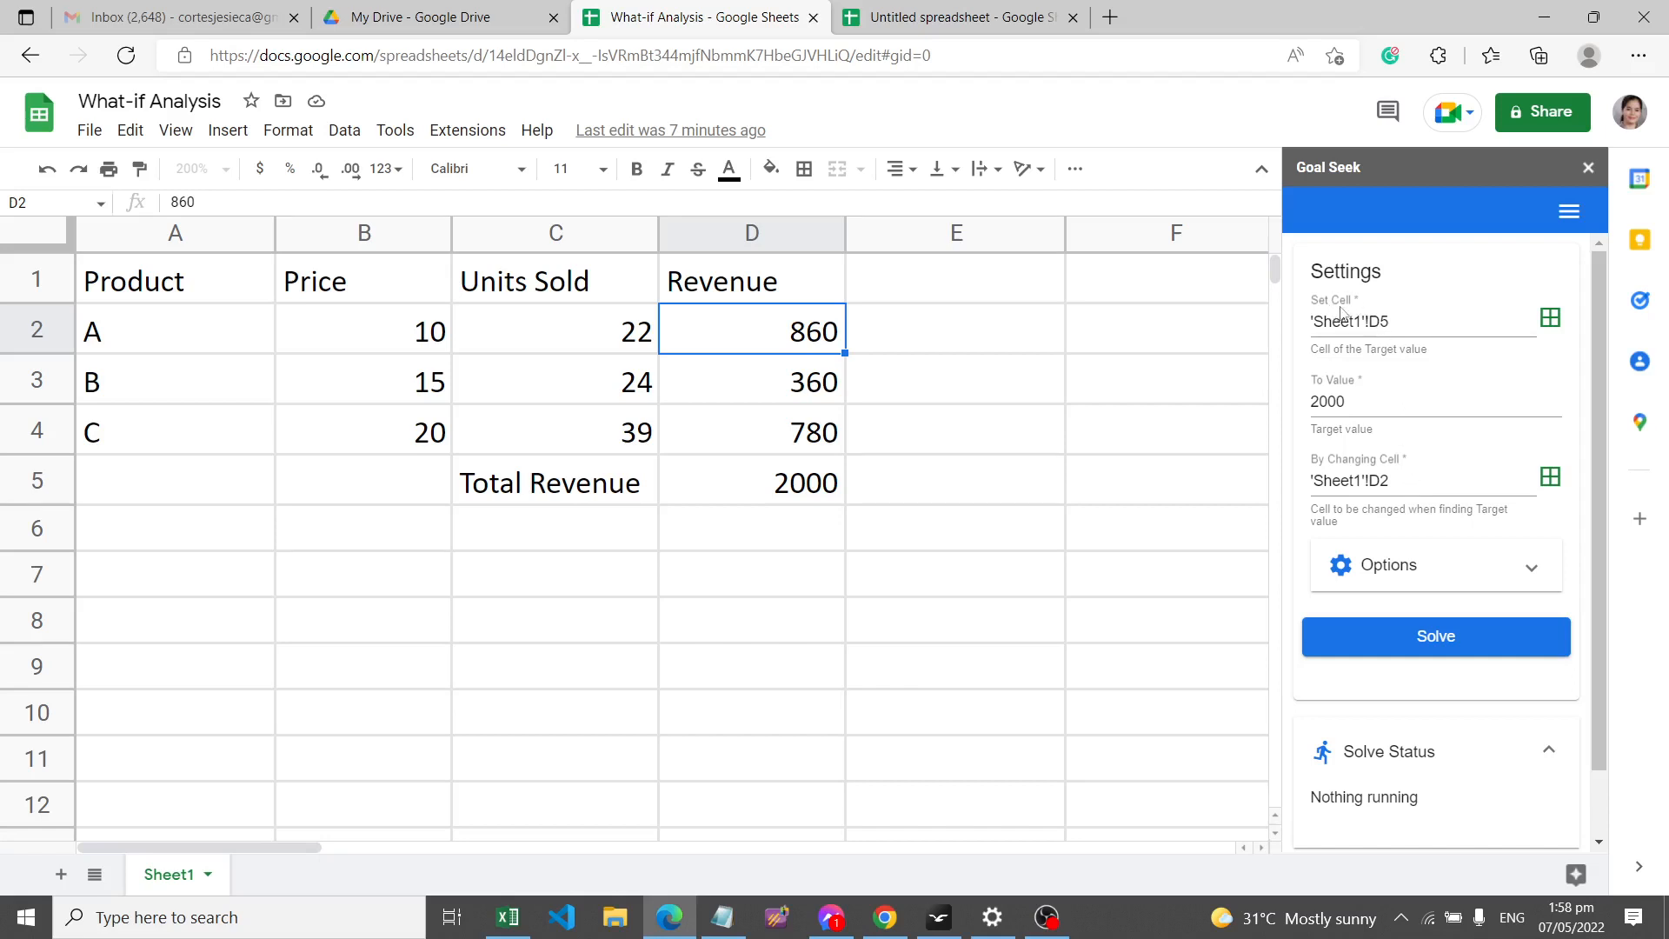
Step: Check the Set Cell, To Value and By Changing Cell entries and run the Goal Seek solve
left_click(1401, 321)
left_click_drag(1401, 321, 1309, 321)
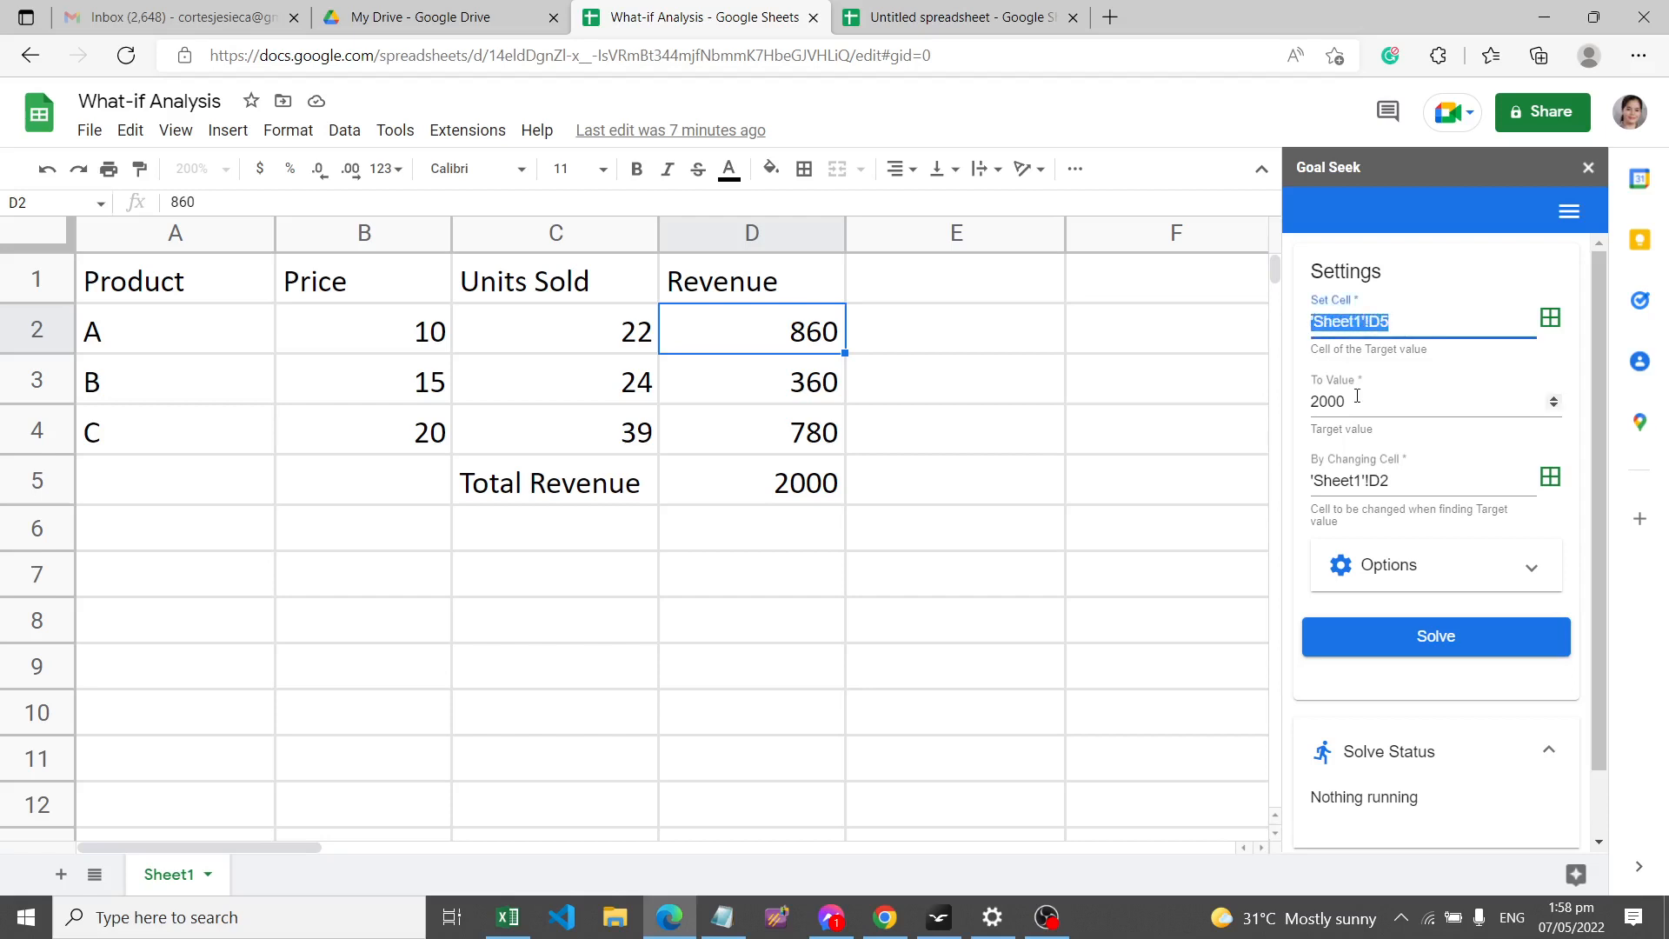
left_click_drag(1358, 397, 1312, 402)
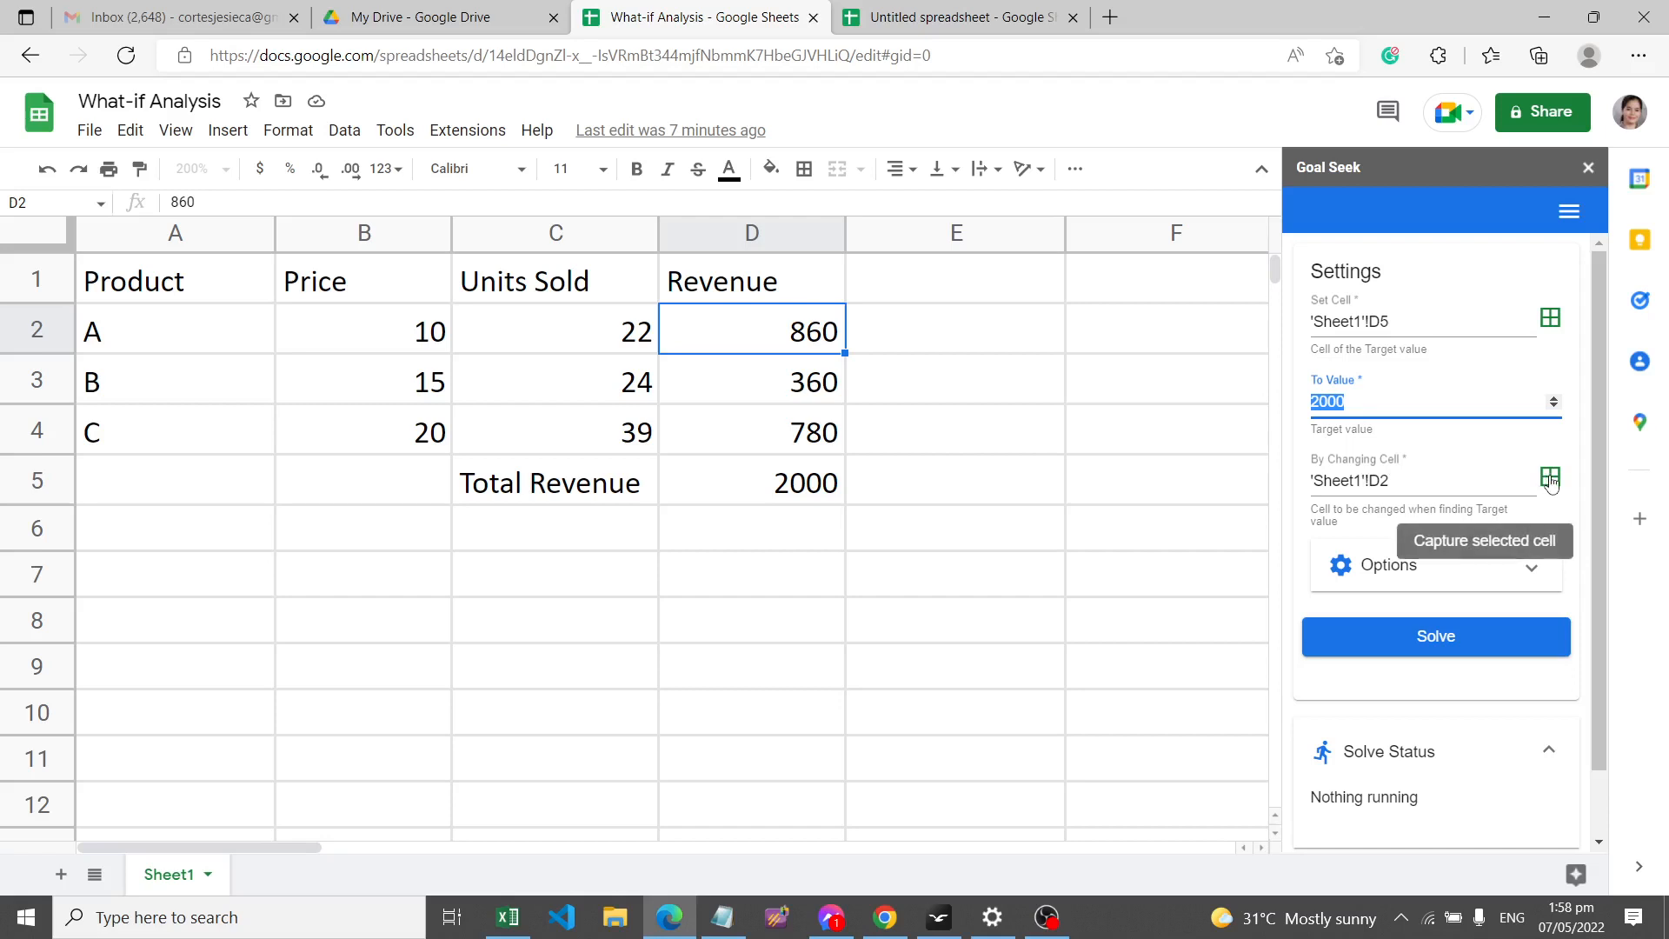
left_click_drag(1393, 480, 1301, 488)
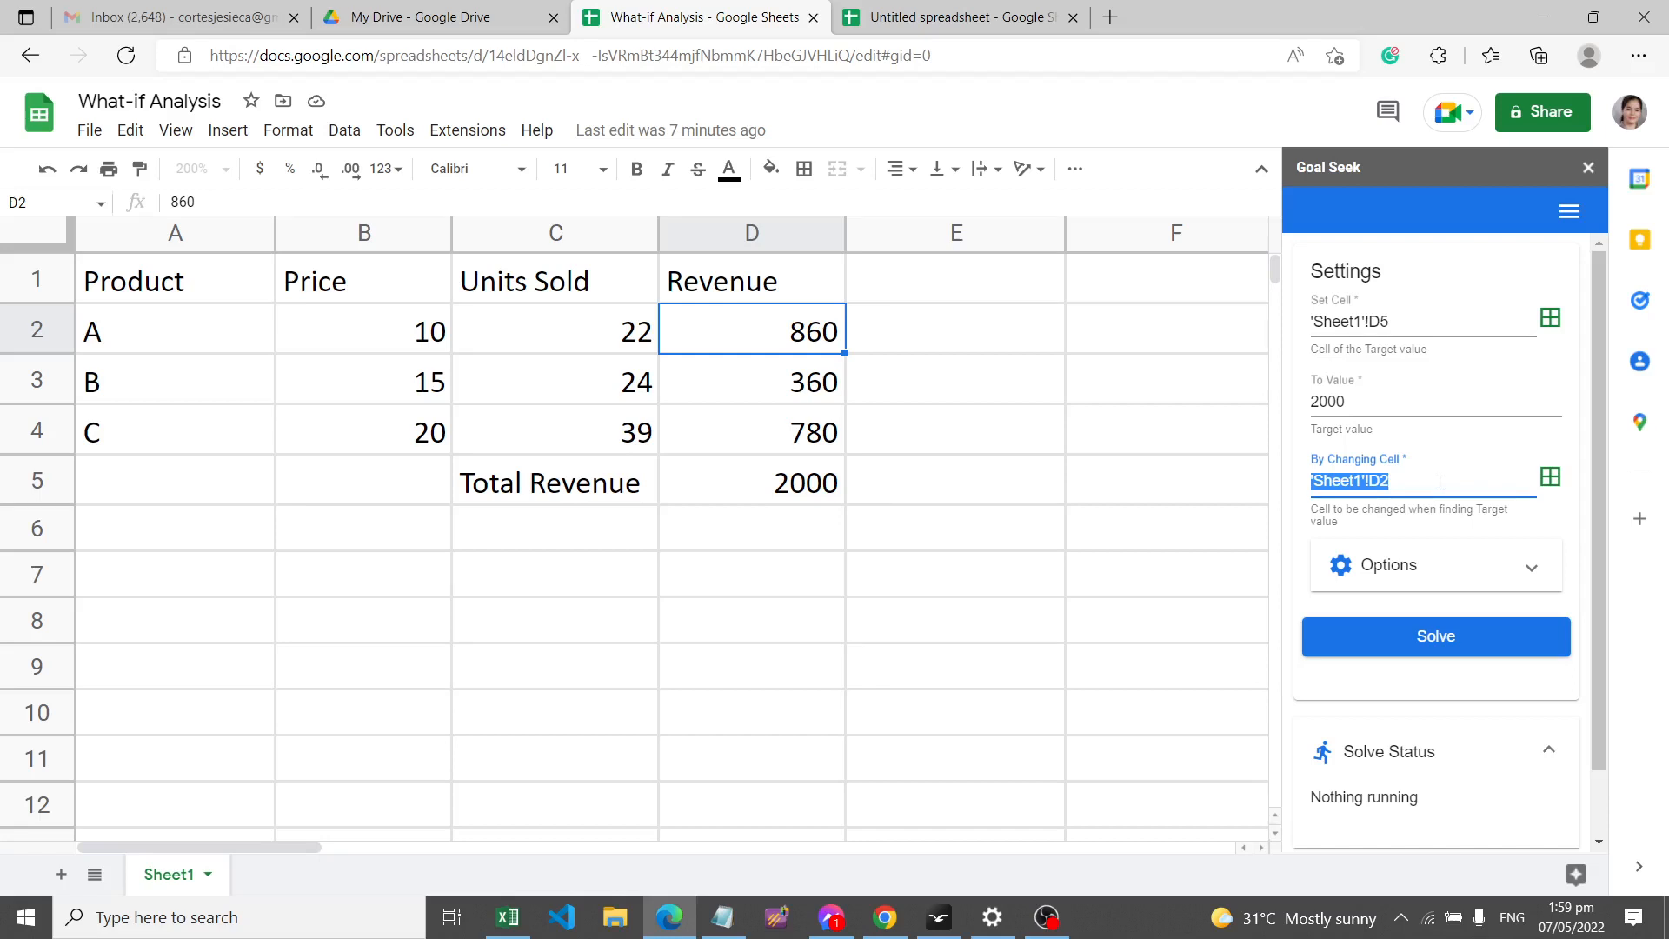
left_click(1449, 636)
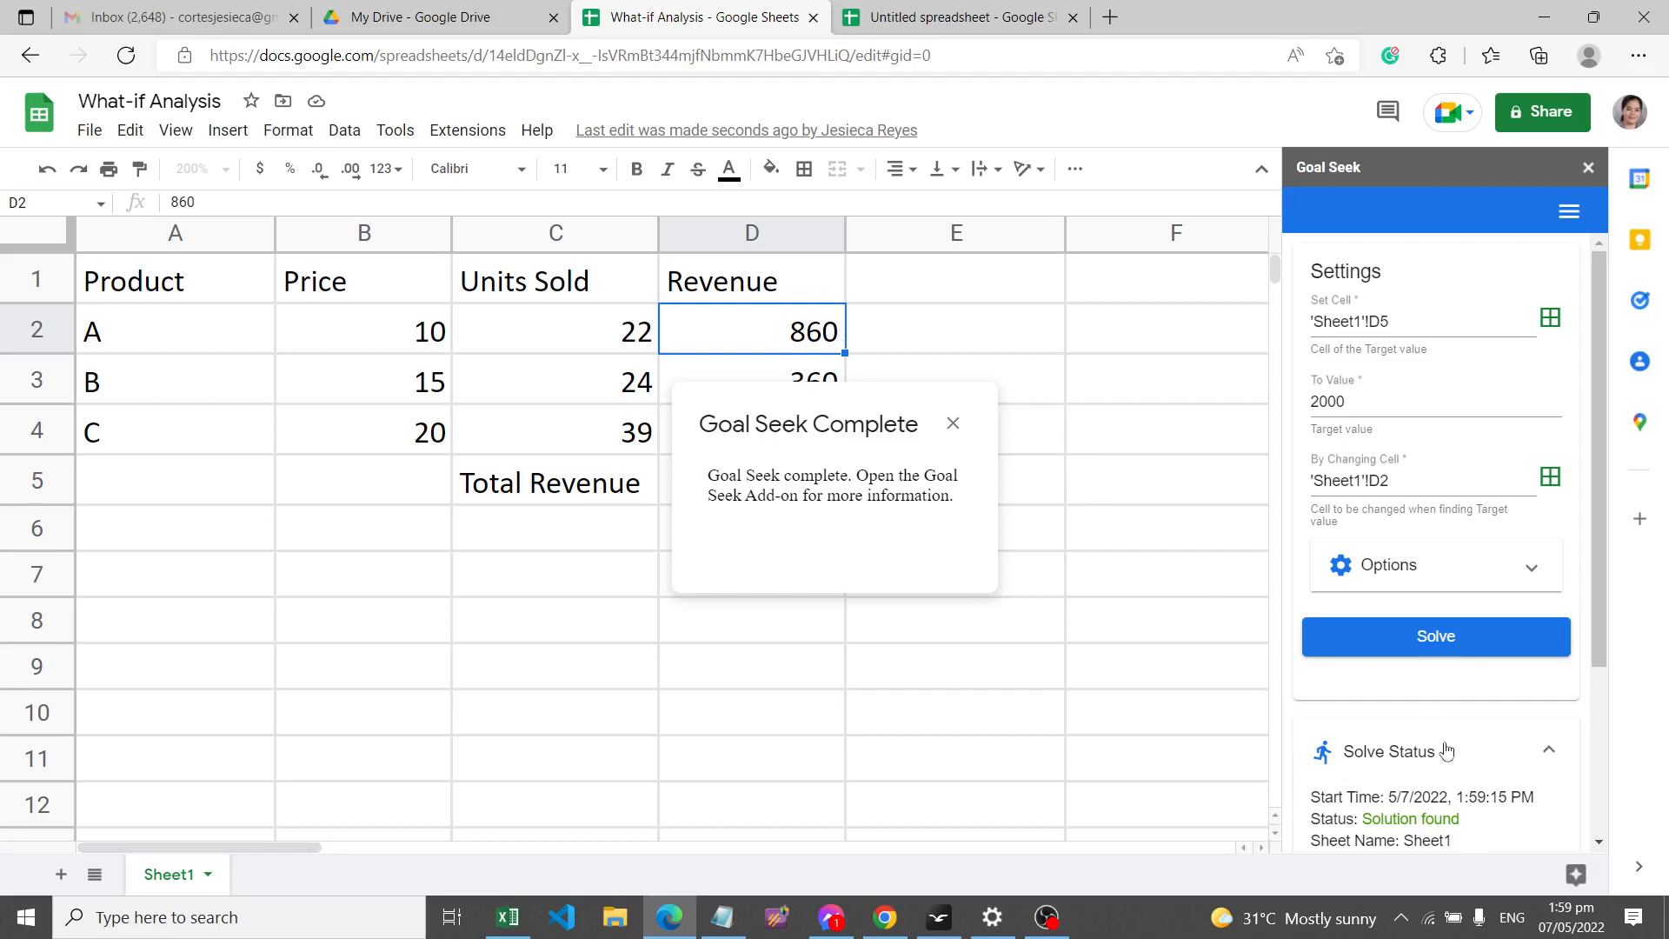
Step: Dismiss the Goal Seek completion notice and review the Solve Status details
scroll(1454, 730, "down", 1)
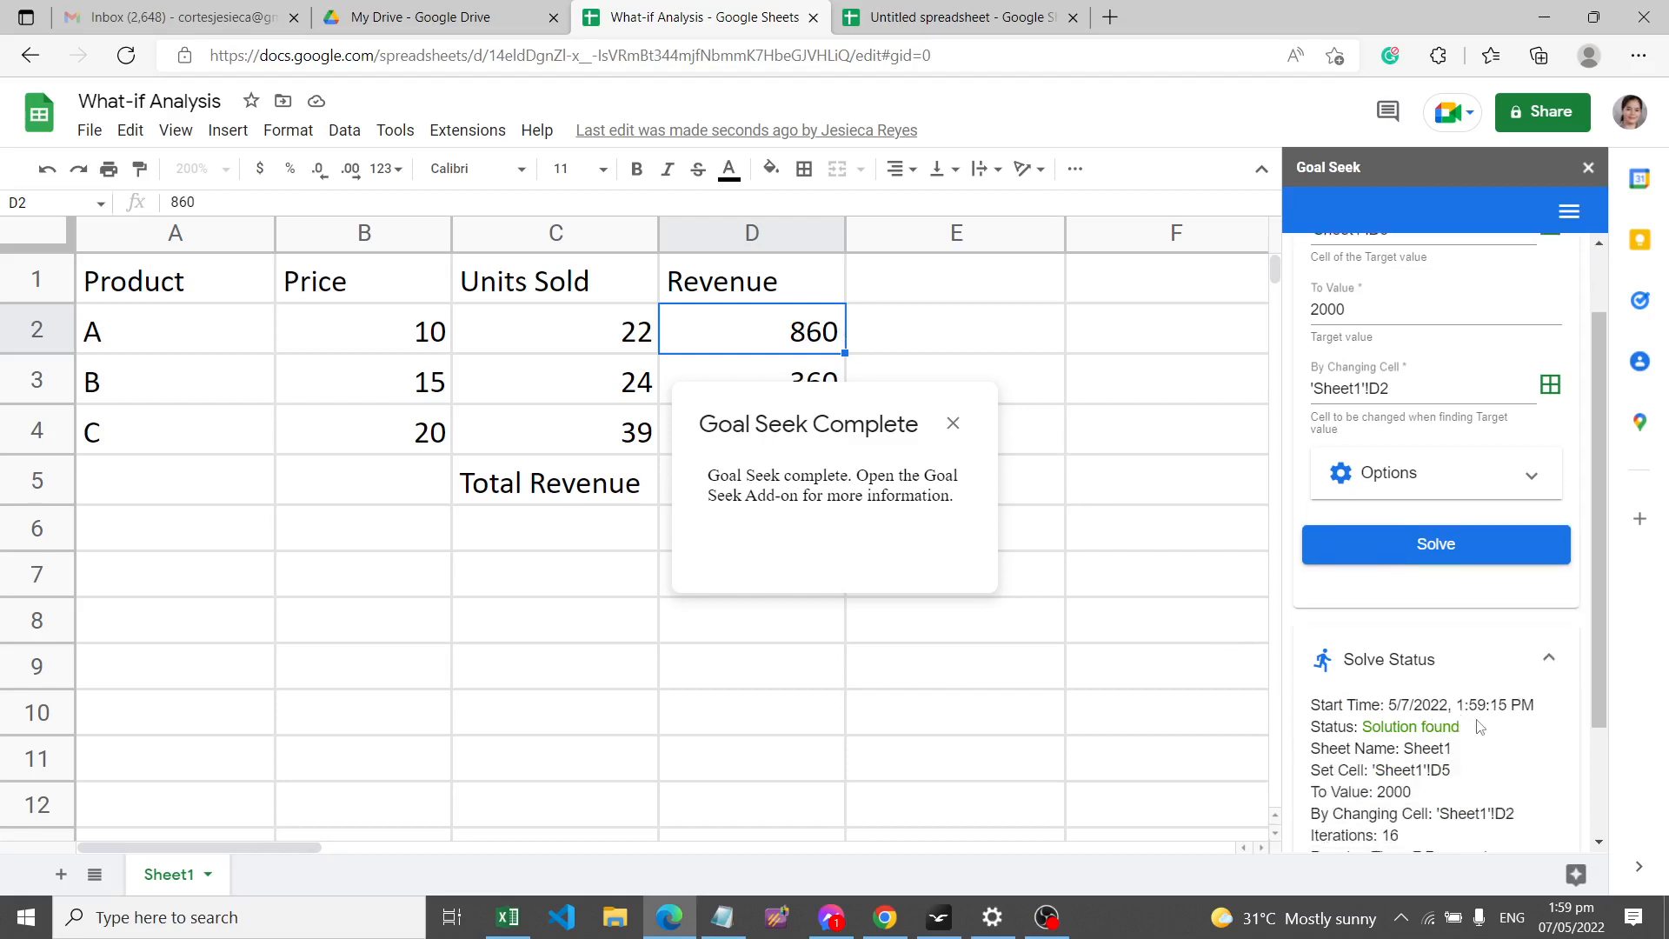
scroll(1448, 733, "down", 1)
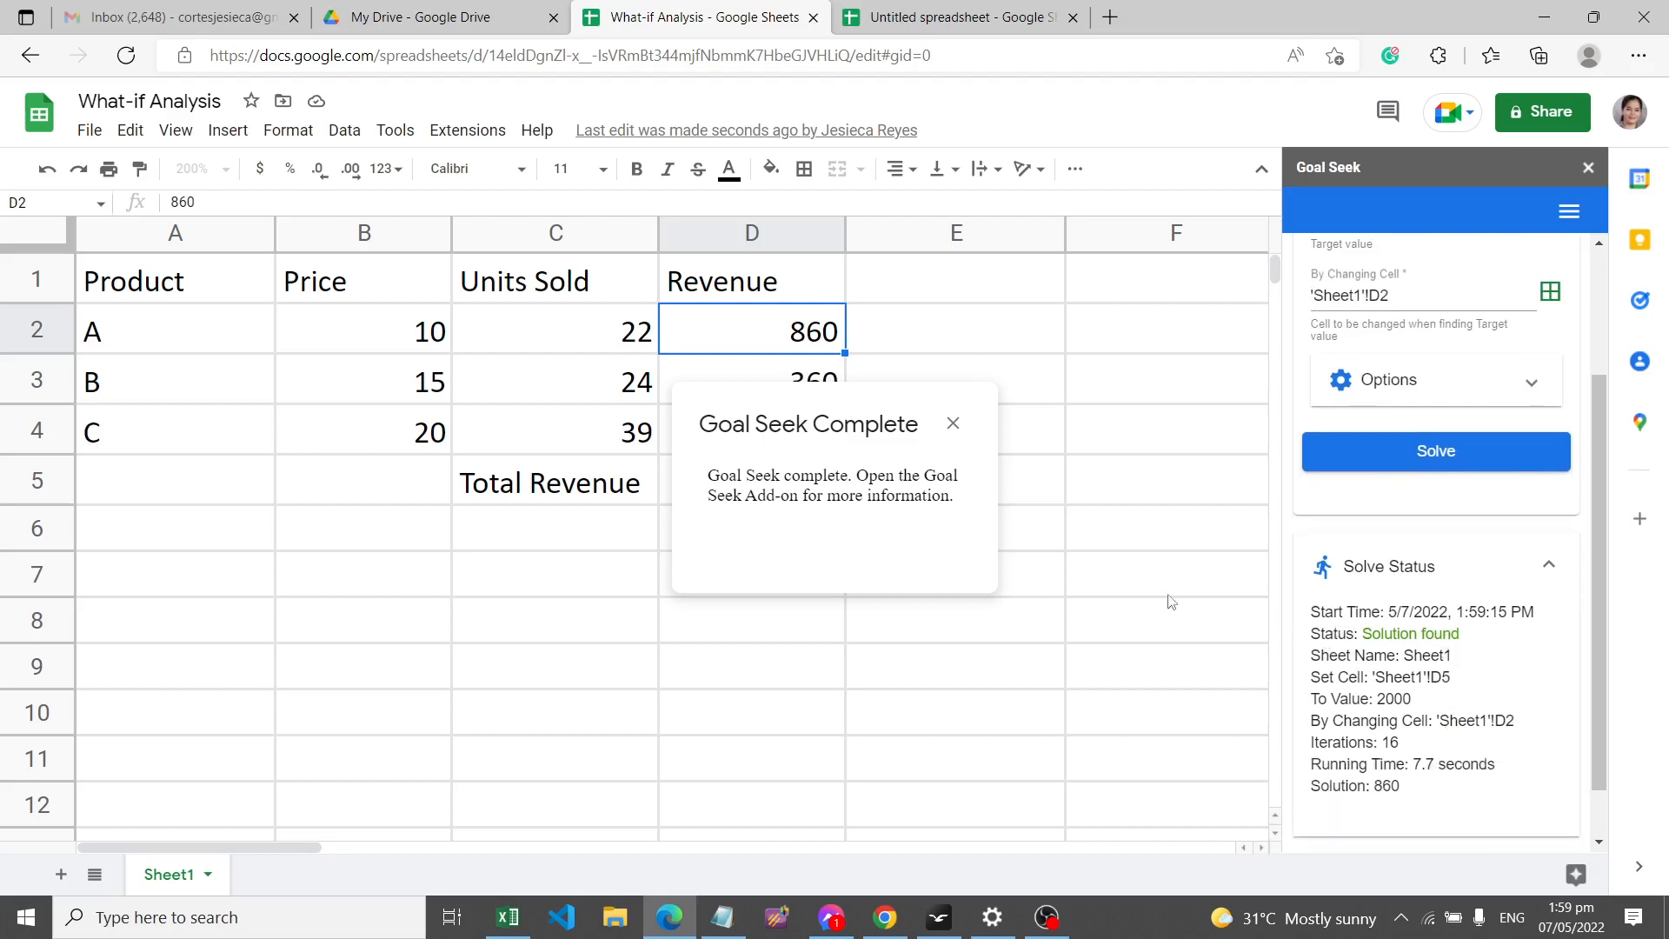
left_click(954, 424)
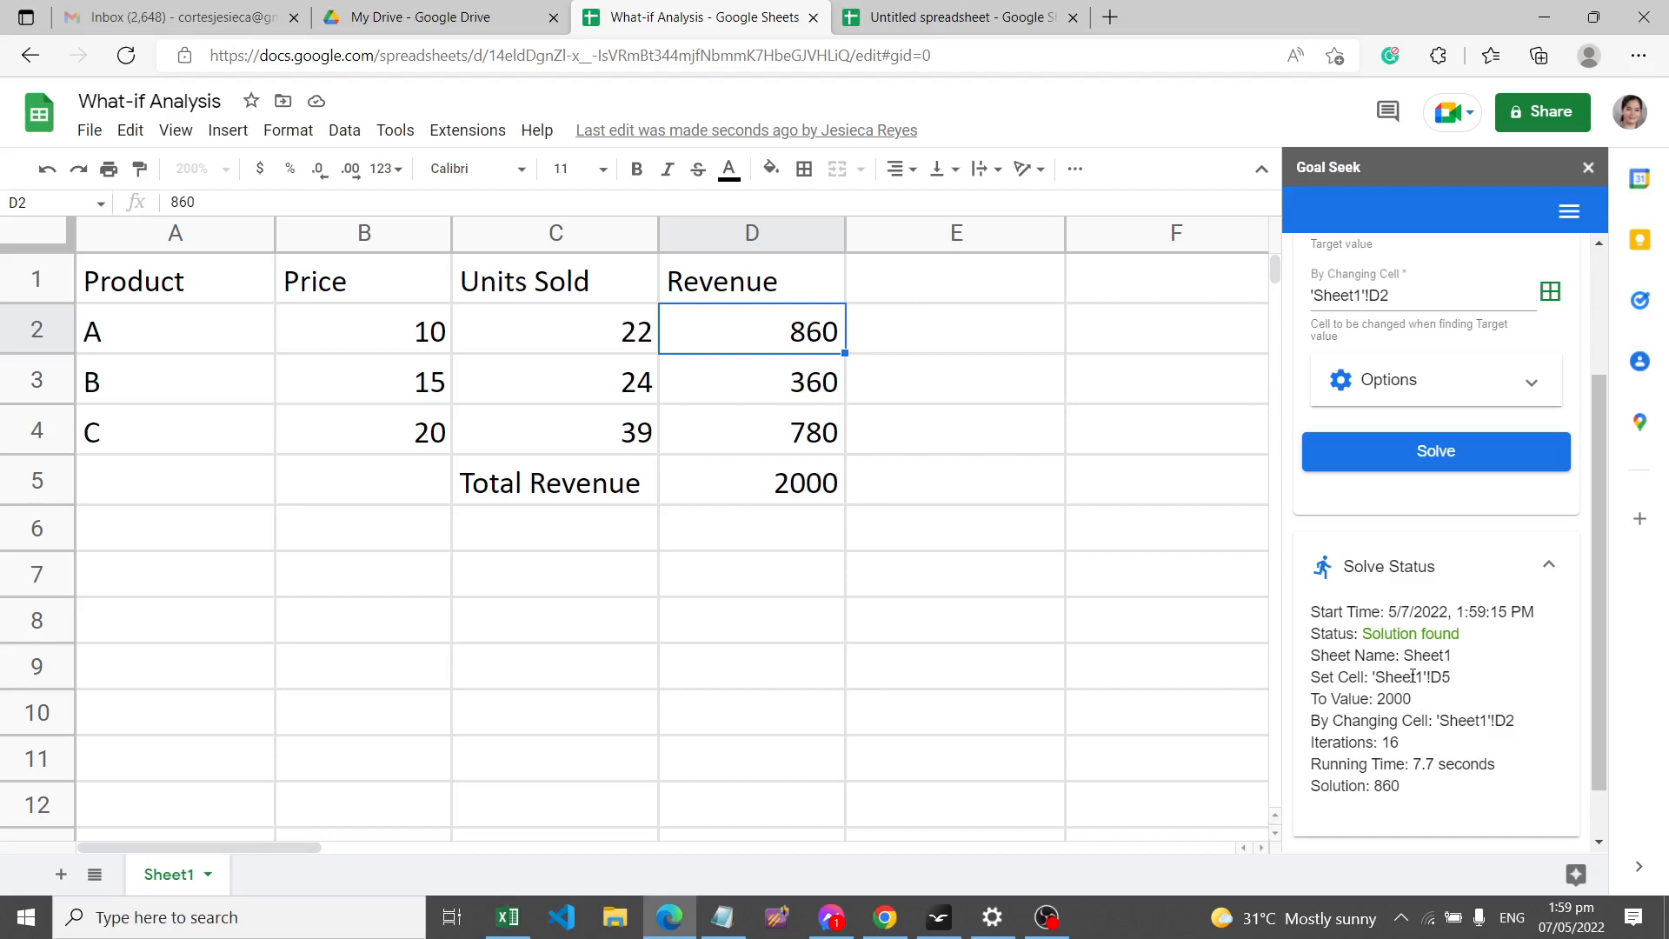
scroll(1393, 698, "down", 1)
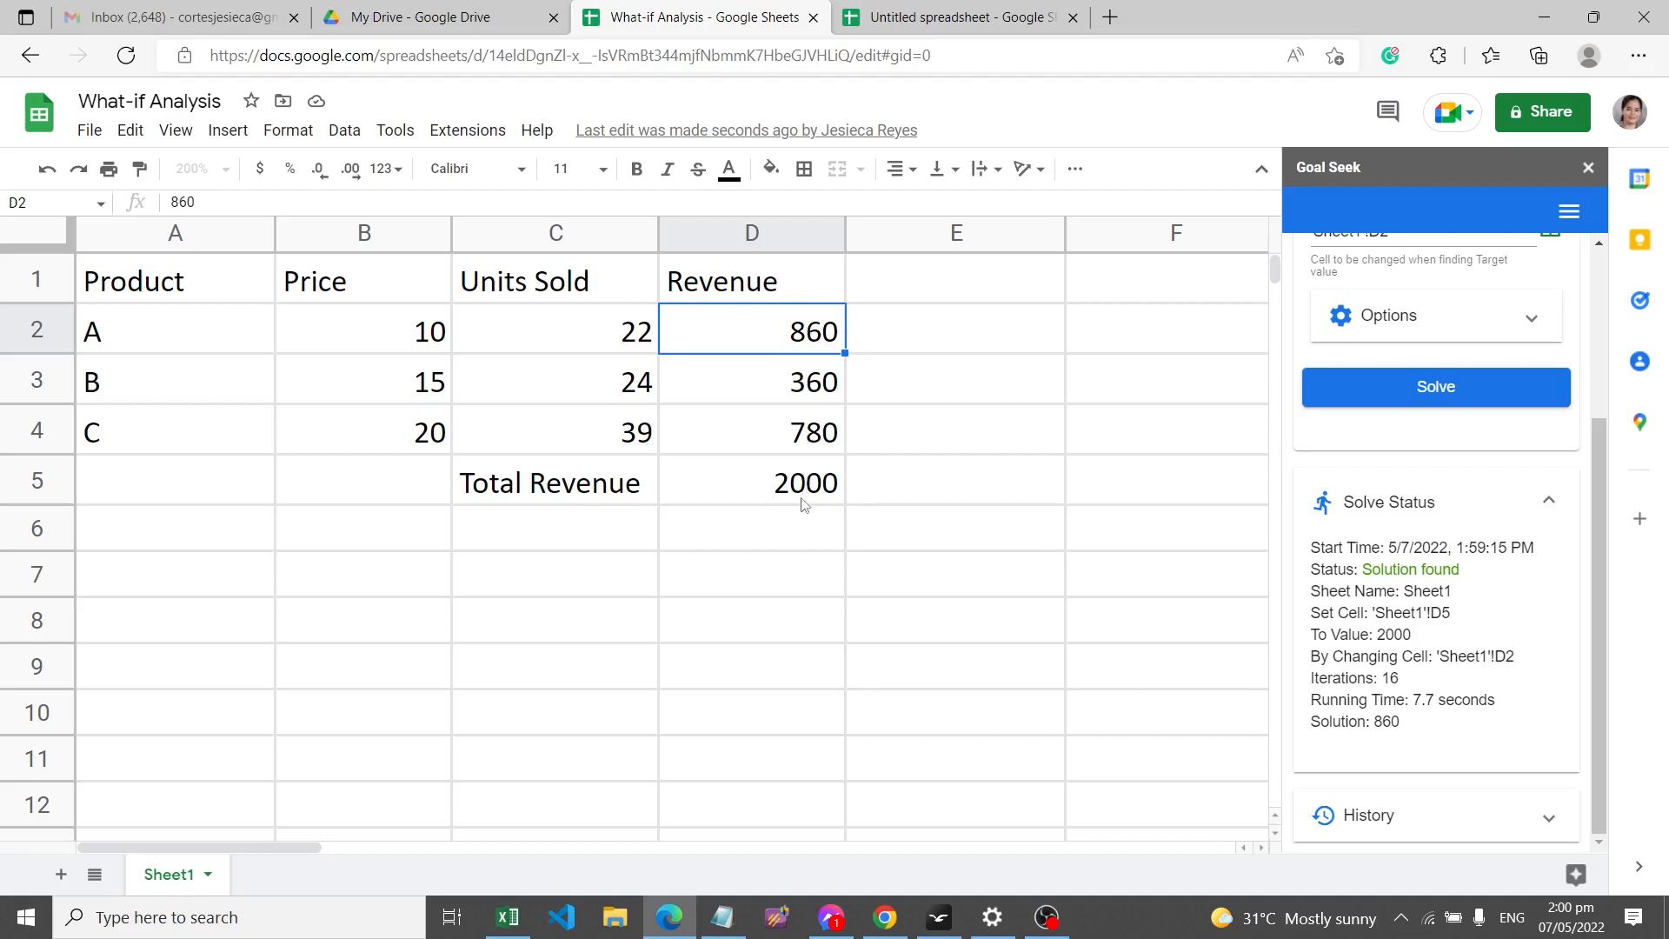
left_click(1146, 930)
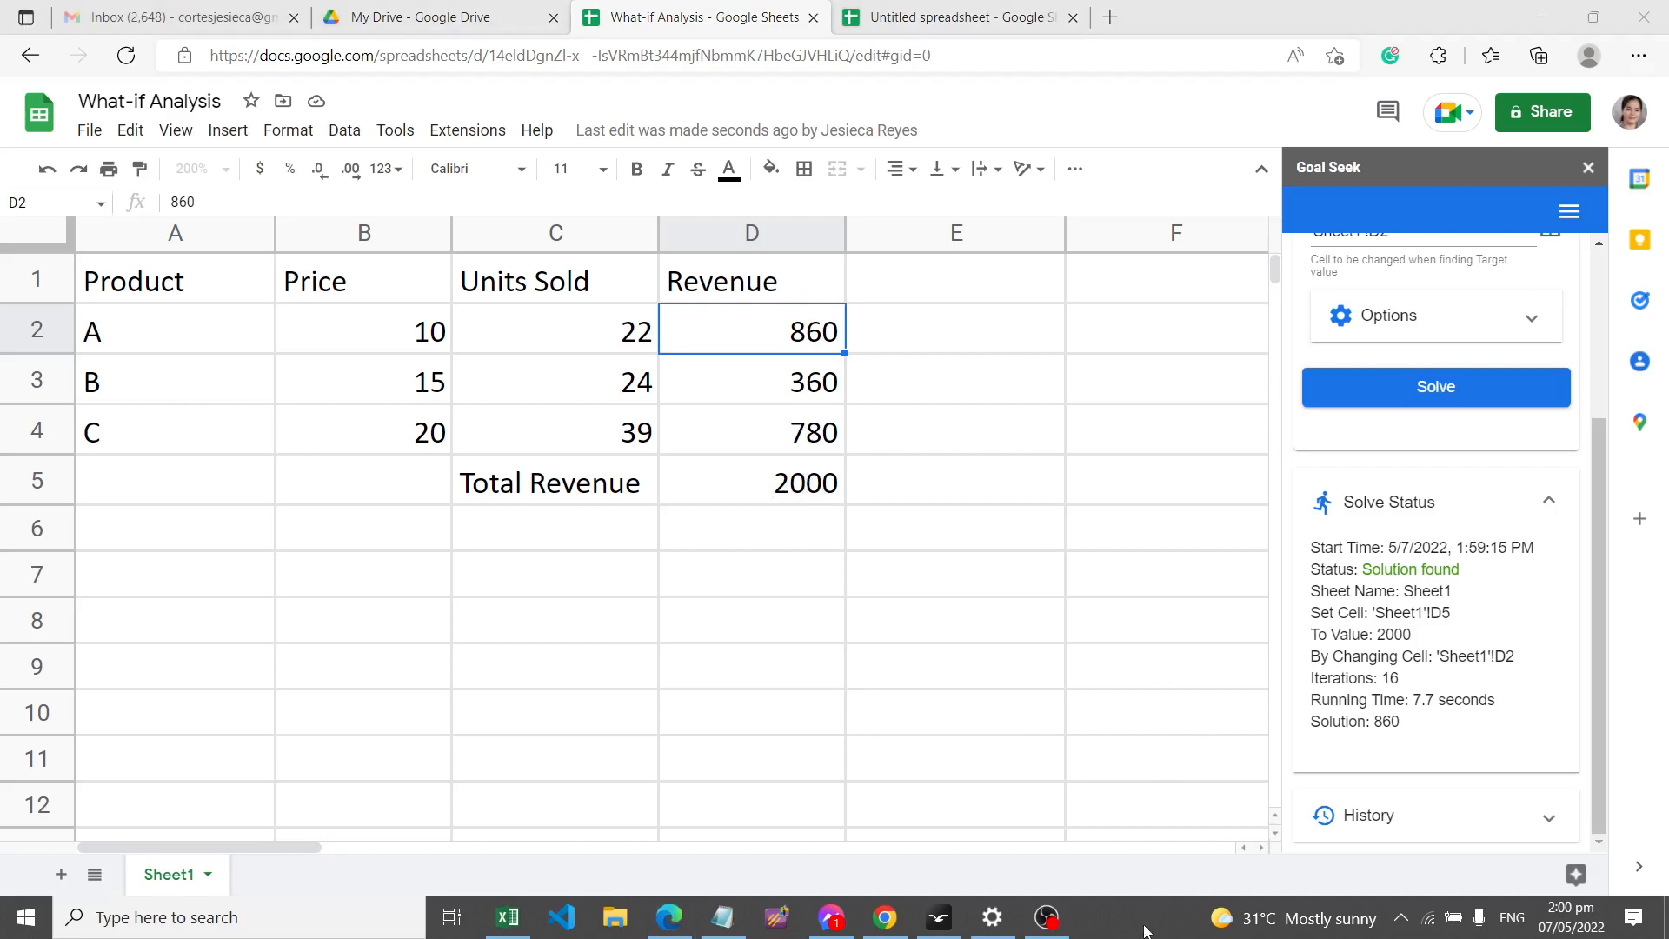